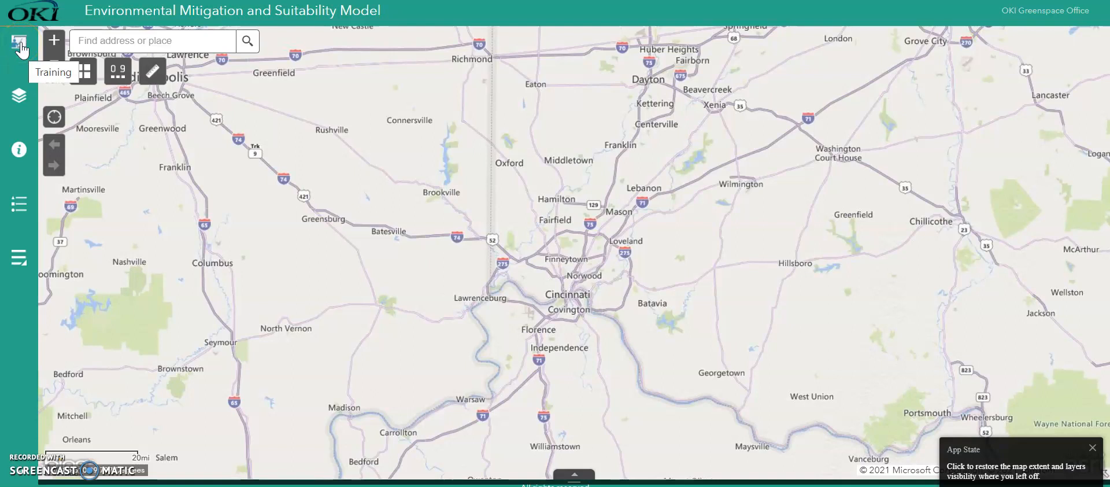
- Preview the 303(d) Listed Impaired Waters and Cancer Index Over 1 Standard Deviation layers on the map, and hide both again
click(20, 48)
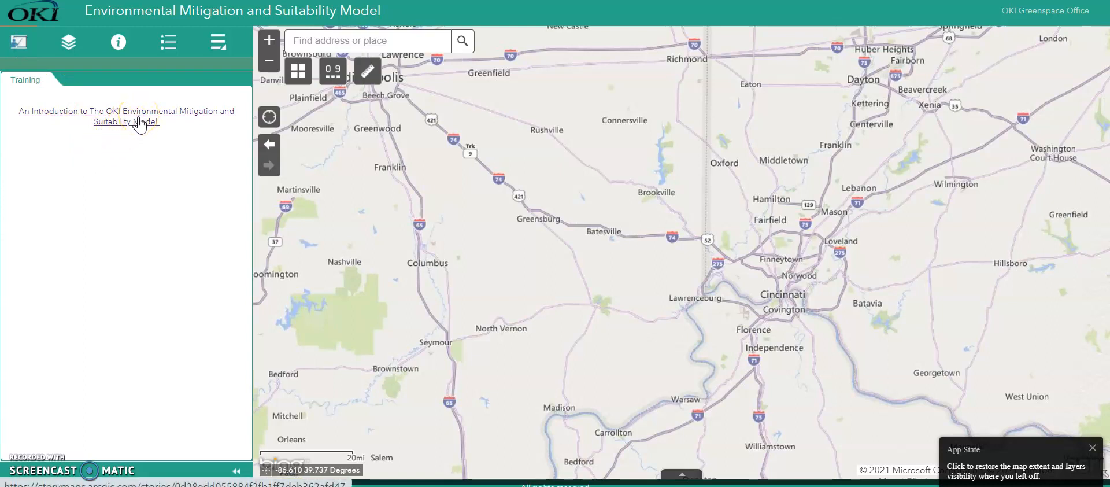
click(69, 47)
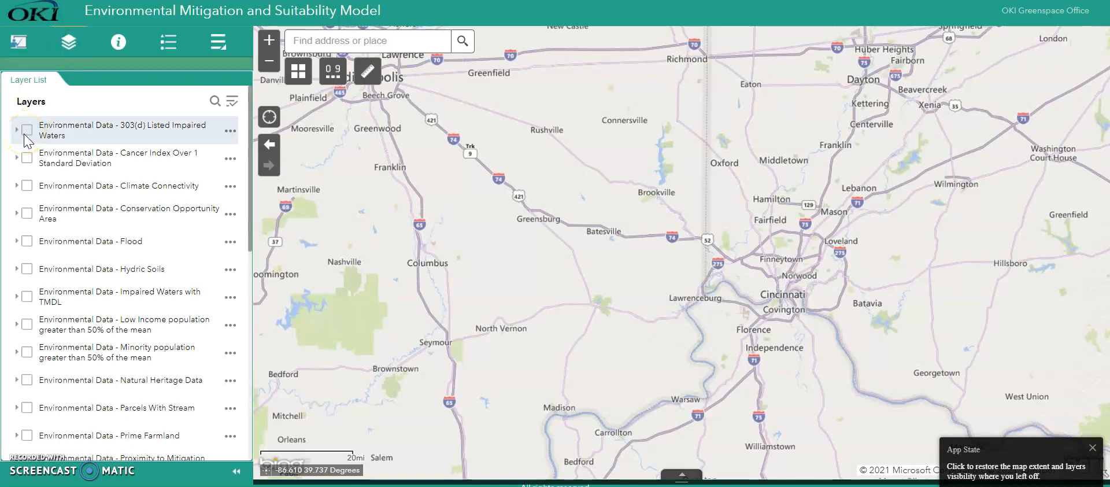
click(26, 133)
click(27, 159)
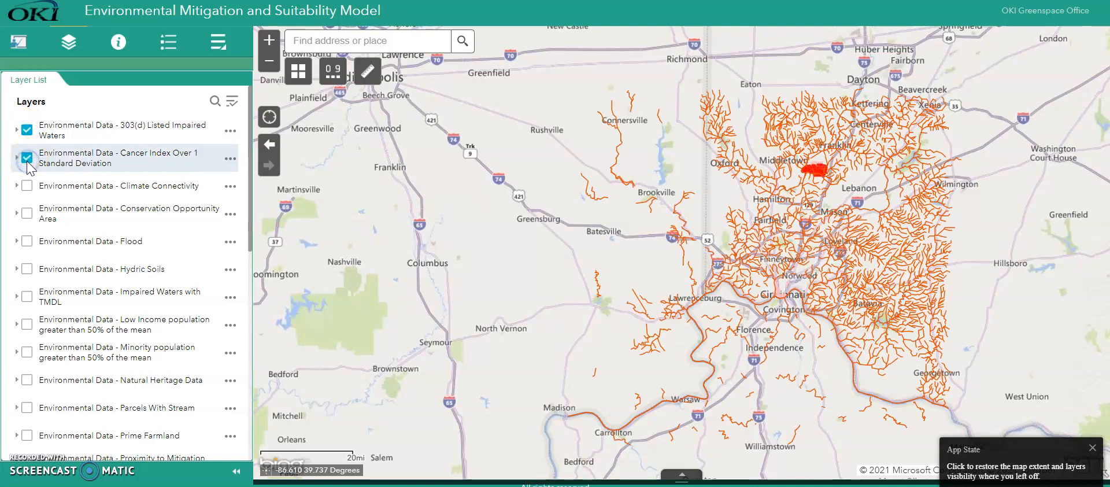
click(27, 130)
click(27, 157)
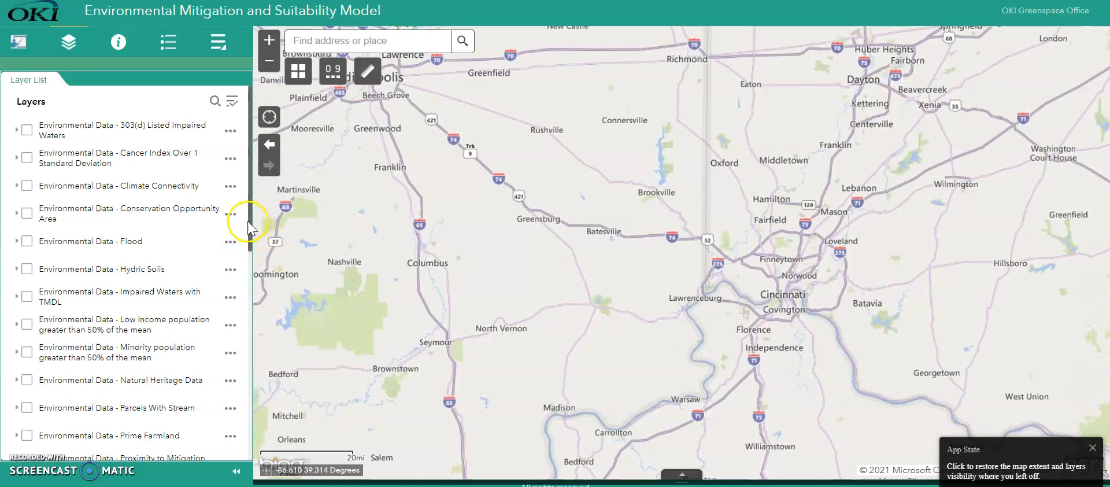
- Preview the Cincinnati Community Council Neighborhoods and Jurisdictions boundary layers on the map, and hide them again
drag(247, 221, 218, 435)
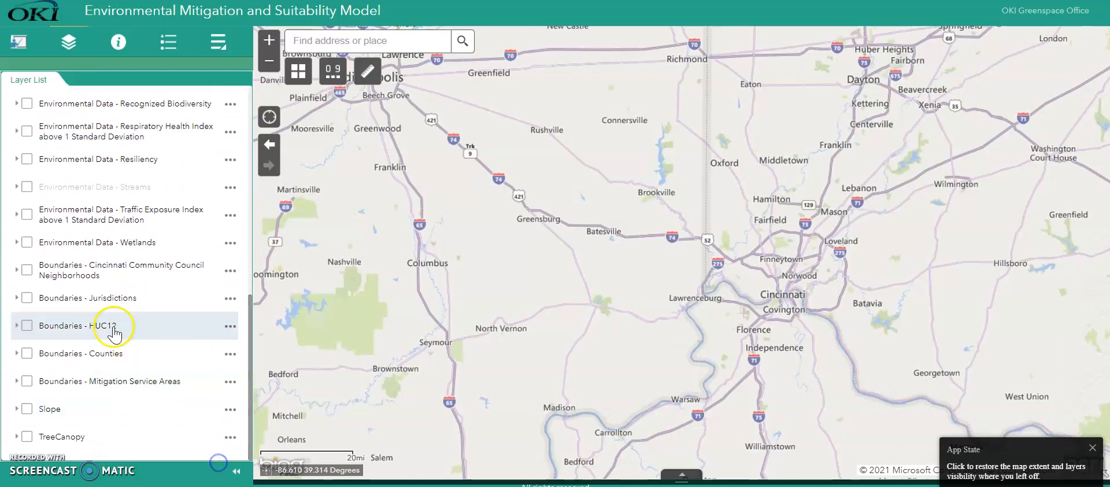
click(26, 269)
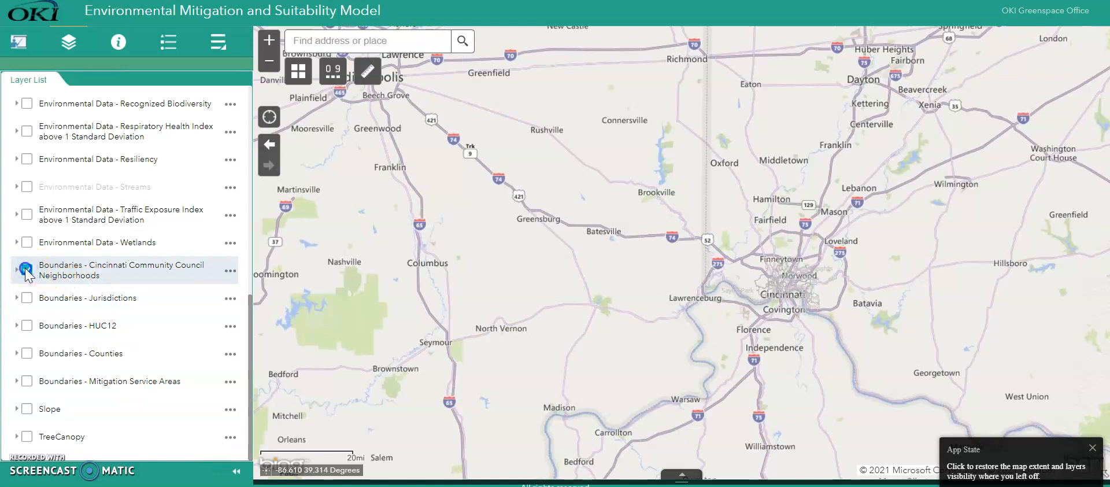
click(26, 270)
click(26, 297)
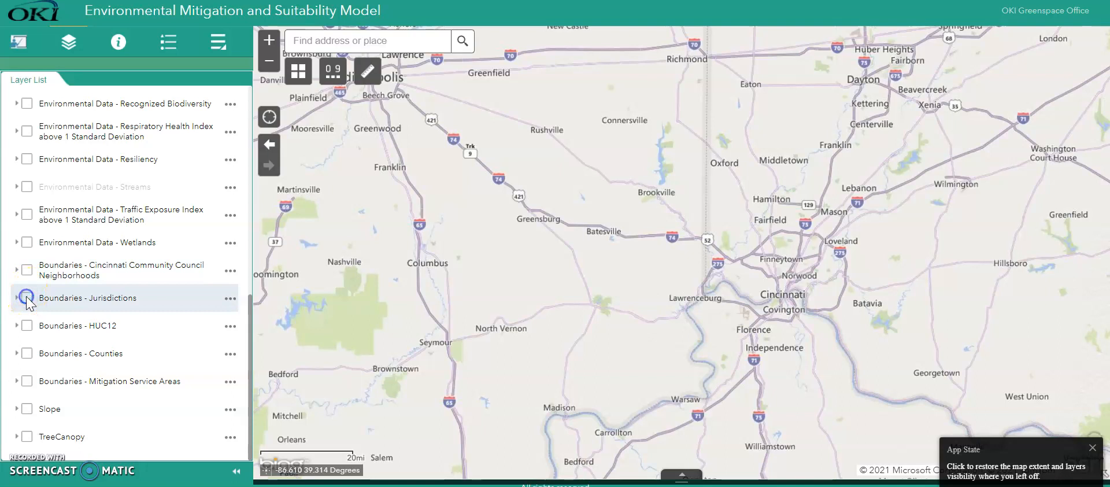
click(27, 322)
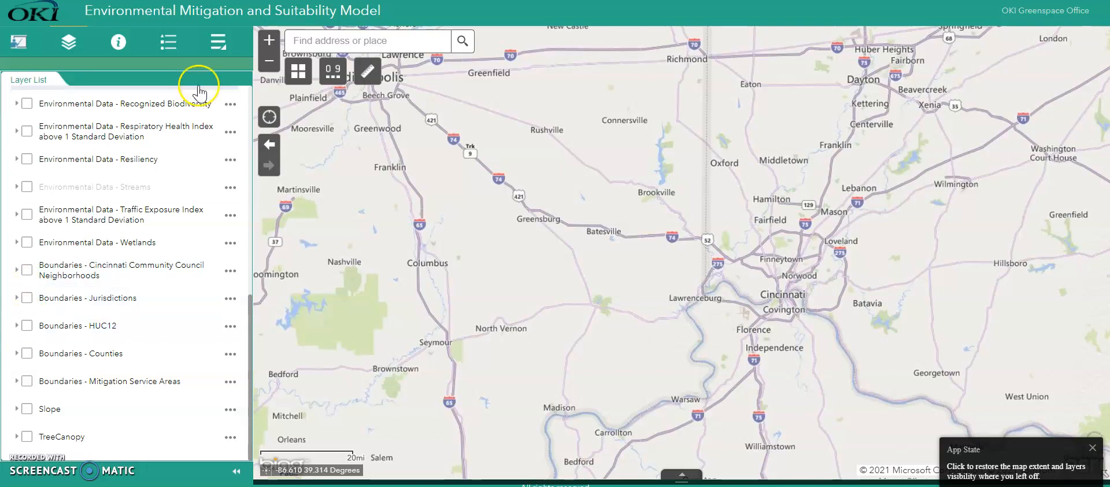
- Read the explanations of the Environmental Mitigation Prioritization Model layers down to Climate Connectivity and Conservation Opportunity Areas
click(116, 48)
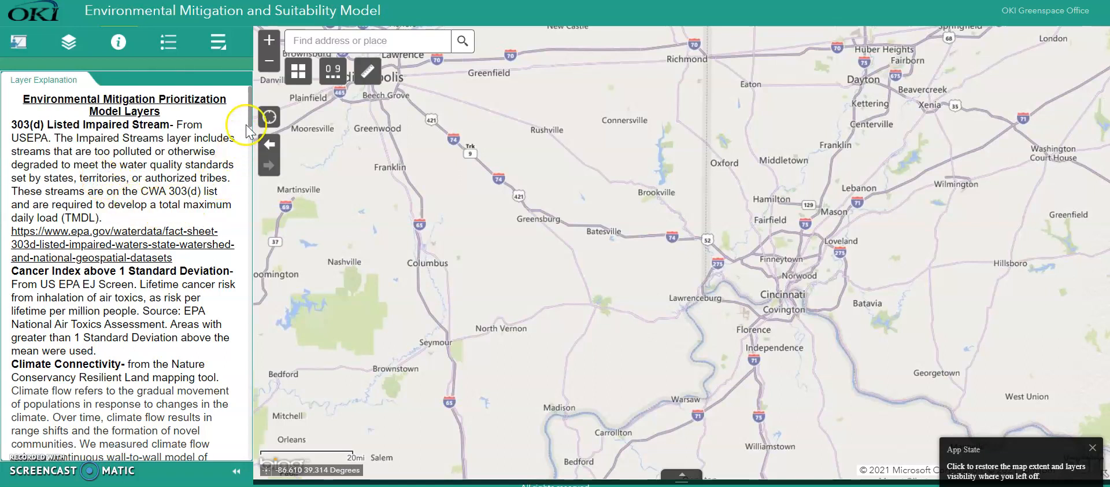
drag(249, 109, 197, 139)
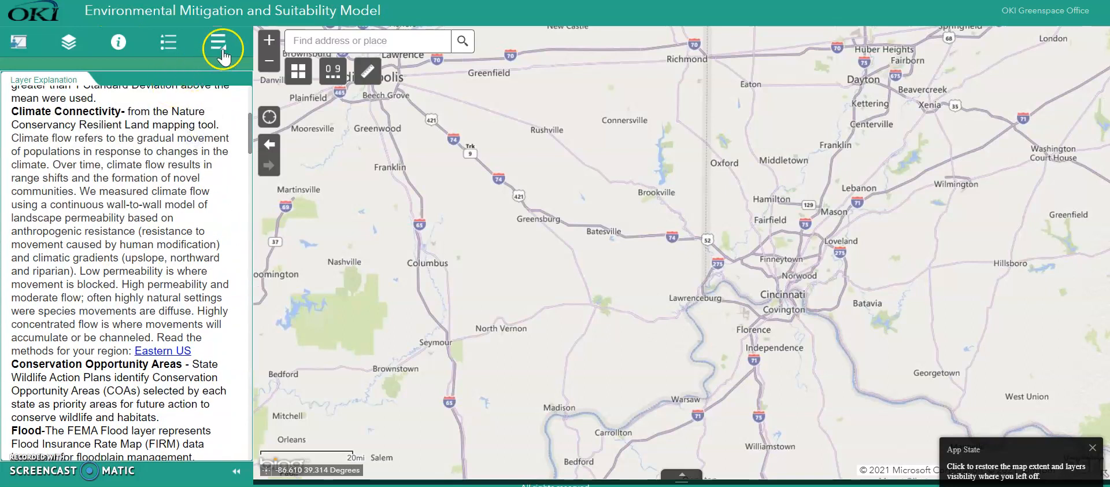
- Examine the options for adding data to the map by search, by web service URL and by file
click(221, 53)
click(153, 56)
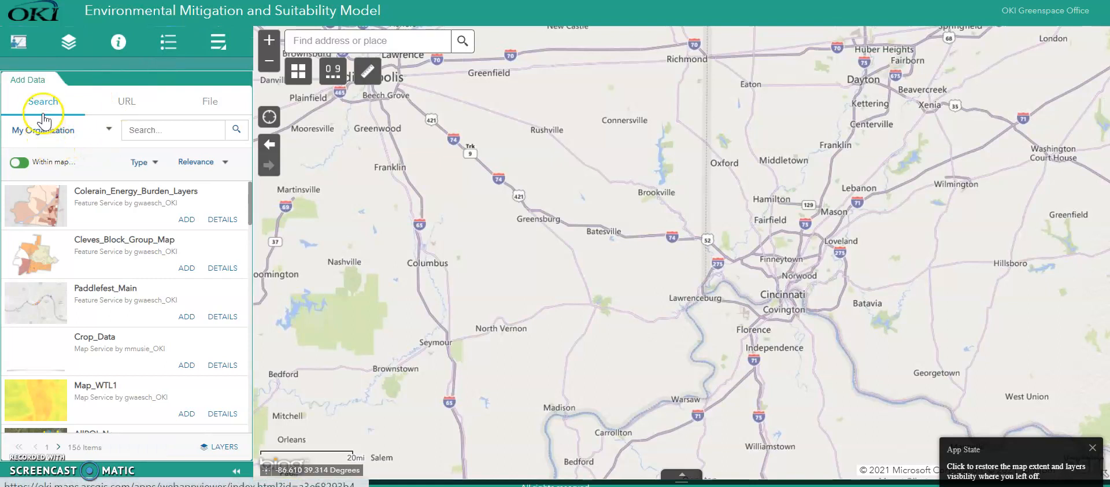
click(47, 104)
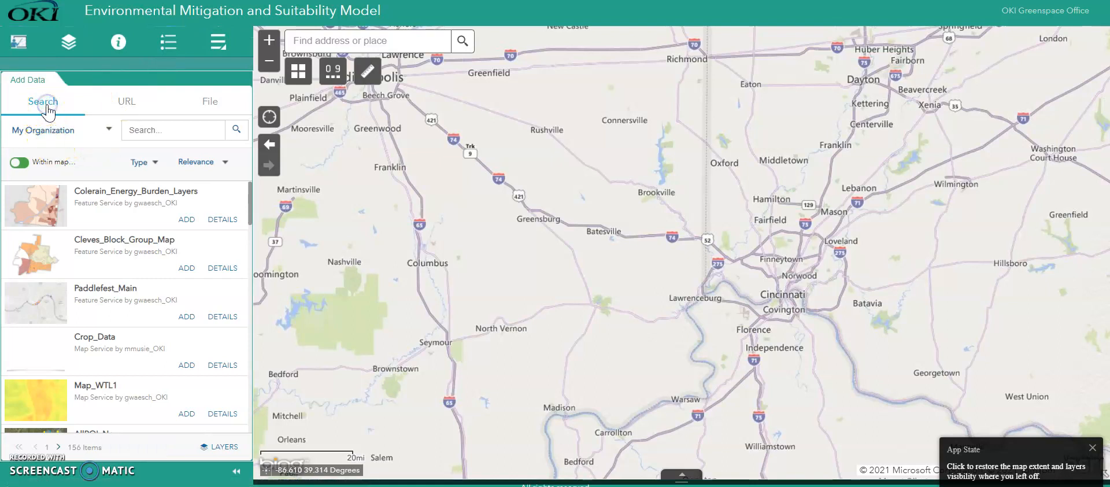
click(123, 103)
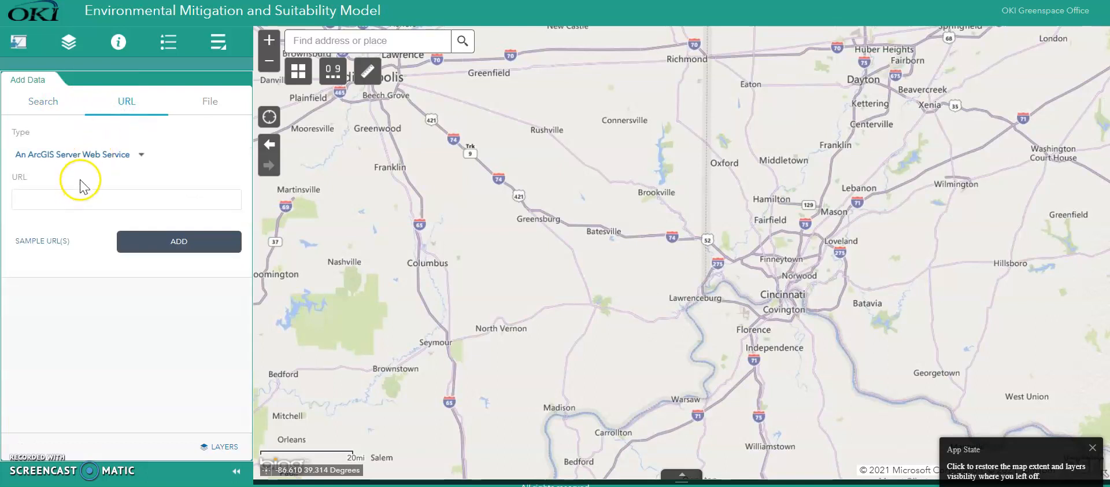
click(140, 157)
click(143, 164)
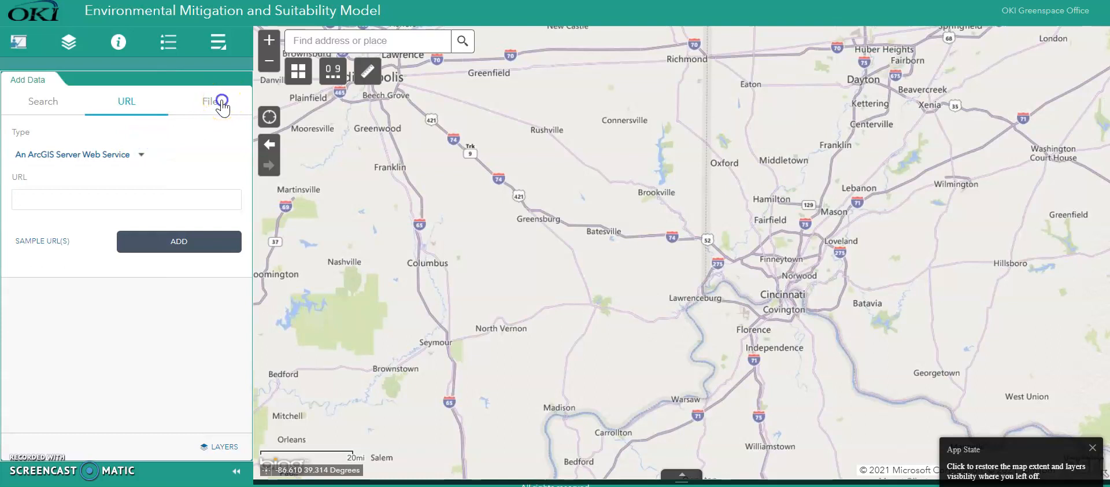
click(216, 101)
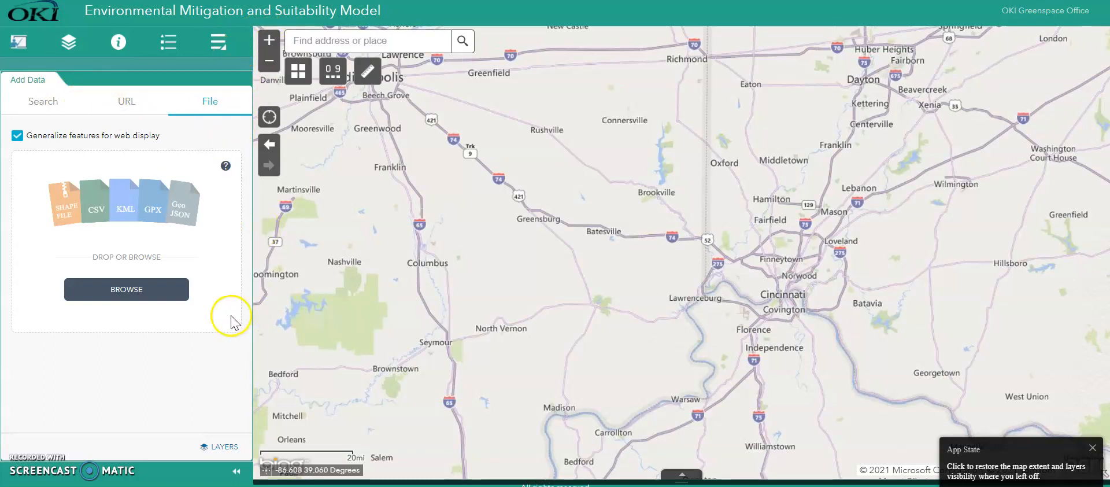
- Collapse the side panel and look through the basemap choices and the measurement tools
click(236, 472)
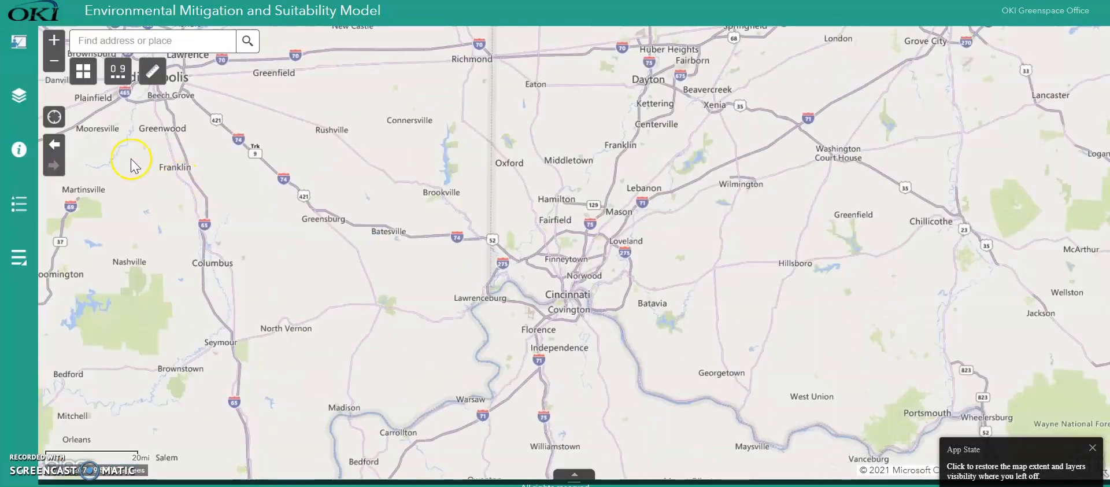
click(52, 41)
click(54, 61)
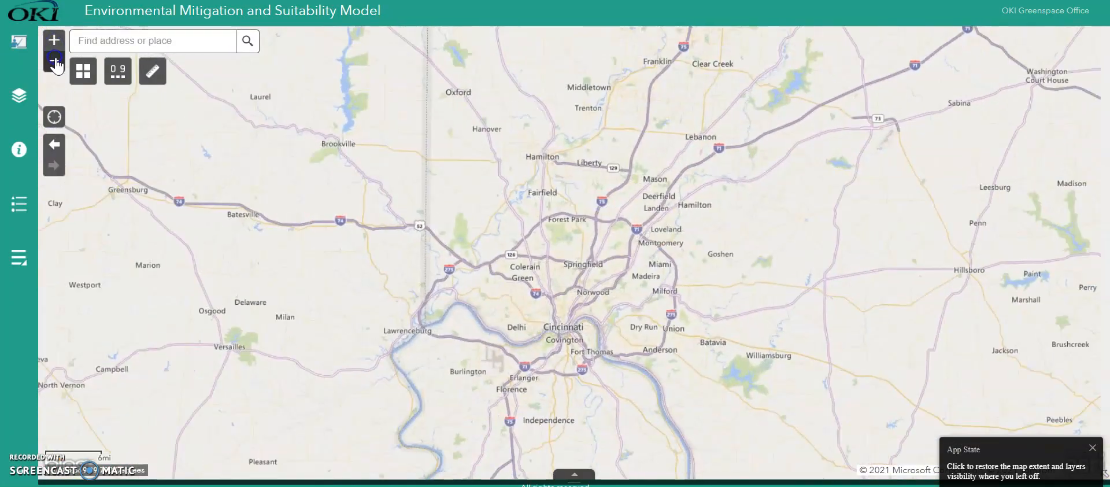
click(84, 72)
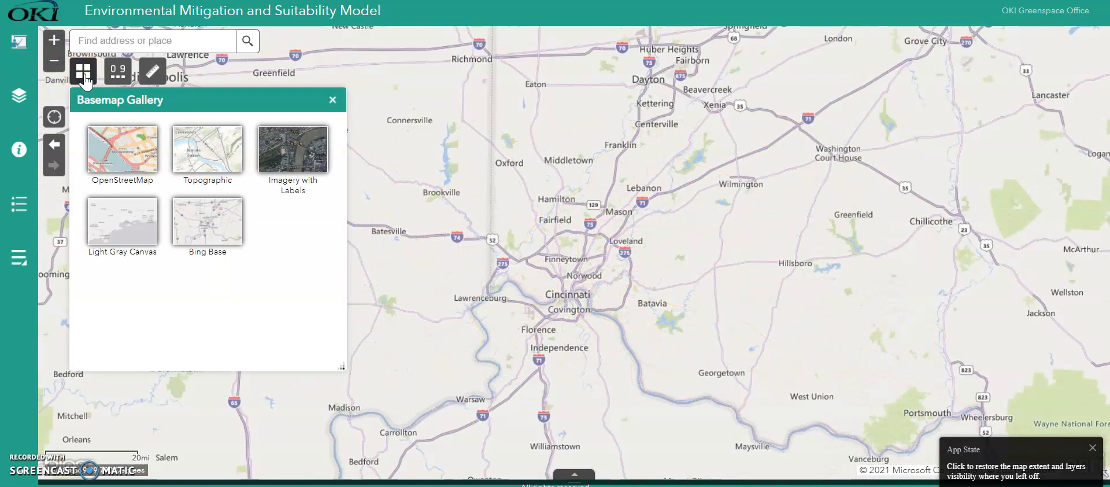
click(84, 74)
click(153, 73)
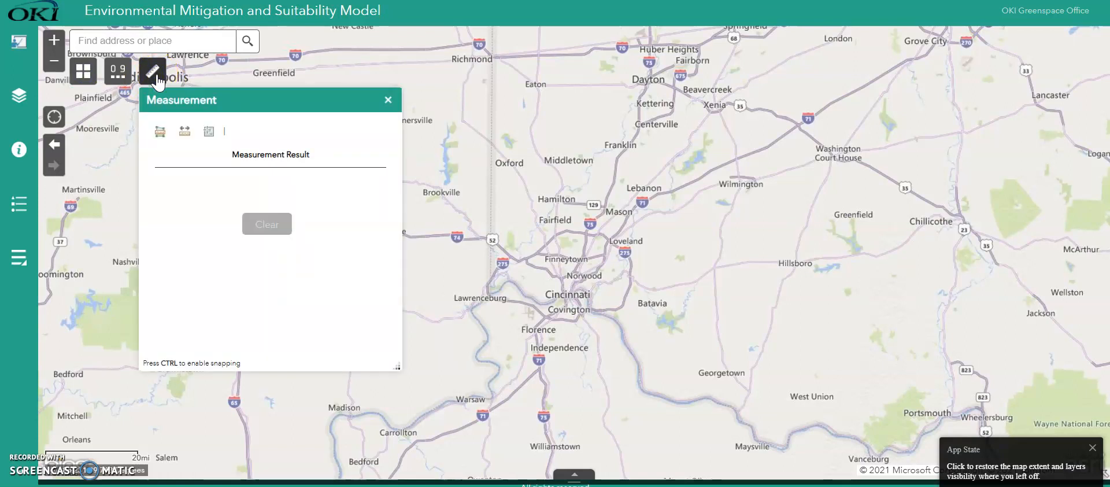
click(154, 74)
click(40, 149)
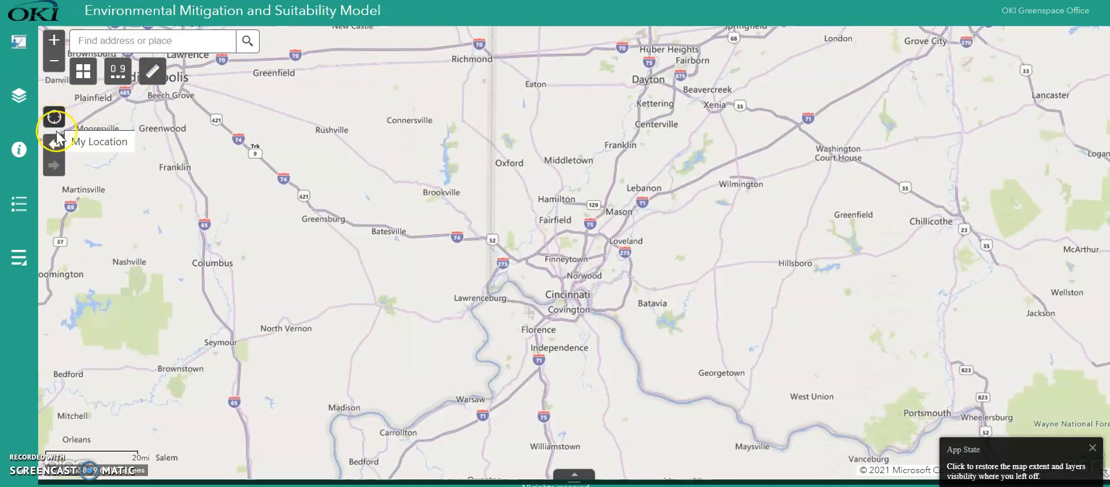
click(56, 145)
click(134, 39)
click(134, 39)
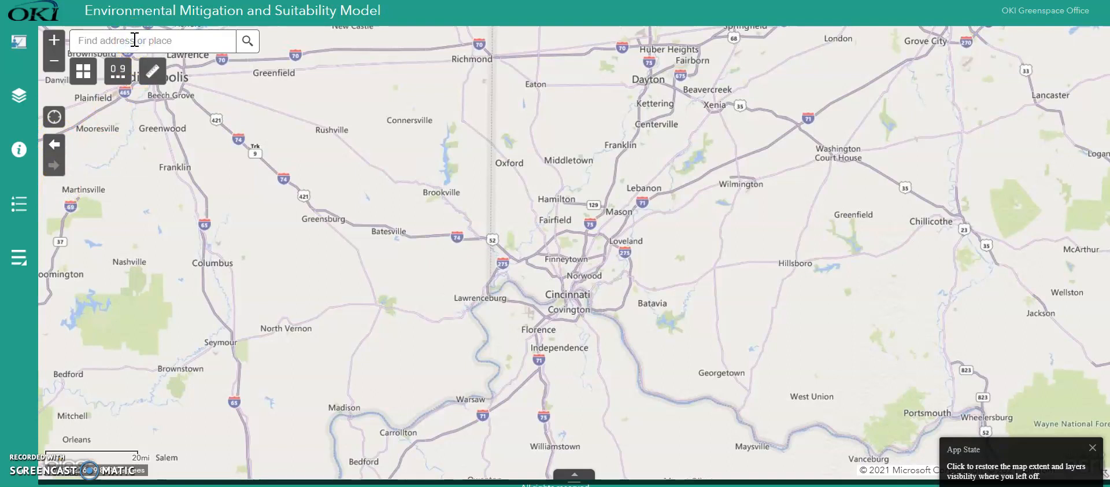
- In the Suitability Modeler, select the layers Forest Canopy Height, Natural Heritage Data, Proximity to Parks and Protected Areas, and Recognized Biodiversity
click(119, 78)
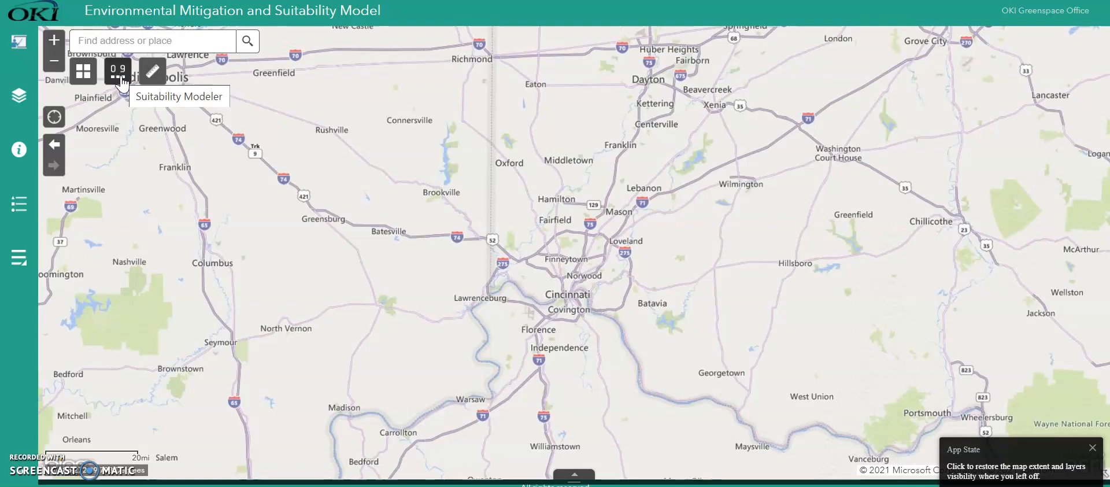
click(118, 72)
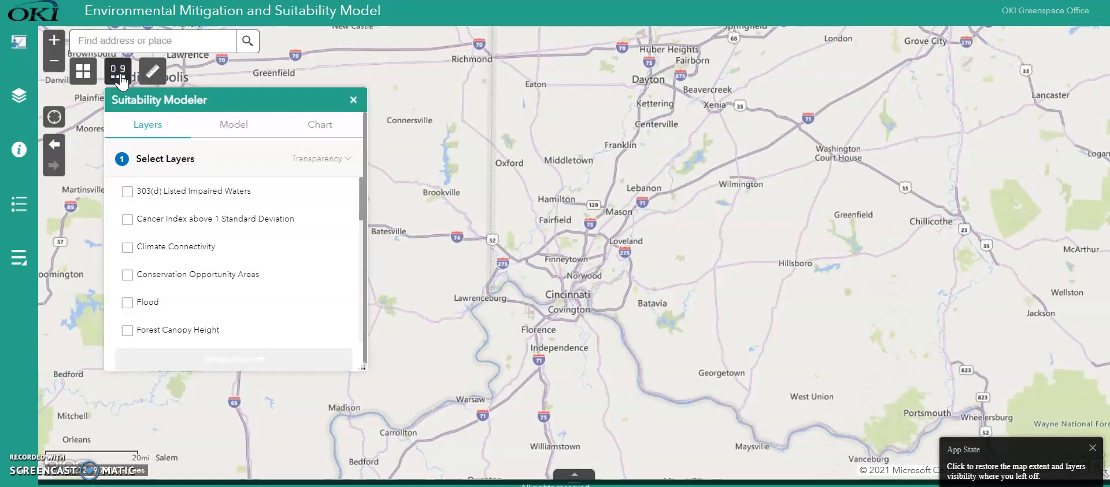
drag(238, 102, 320, 102)
mouse_move(443, 211)
mouse_down()
mouse_move(436, 288)
mouse_move(434, 206)
mouse_up()
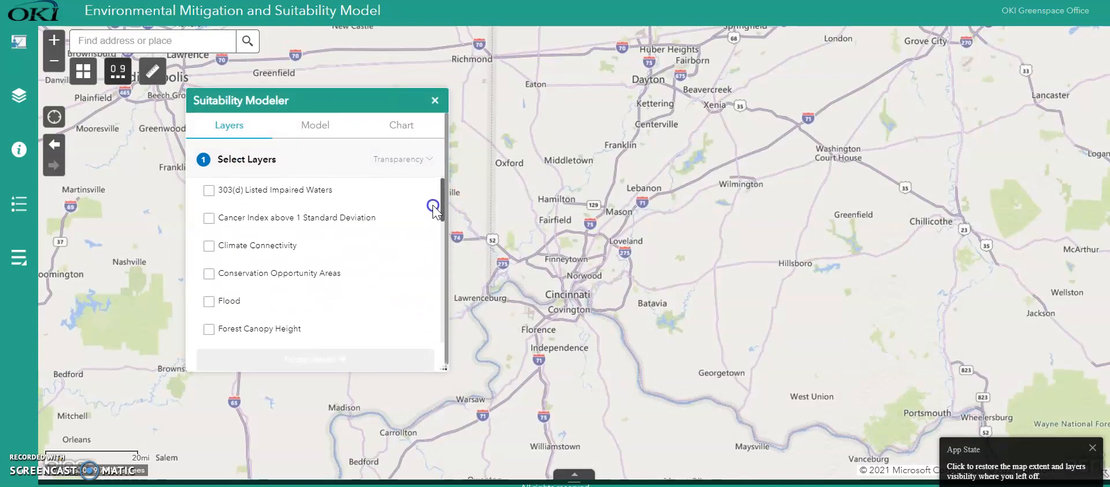
click(206, 322)
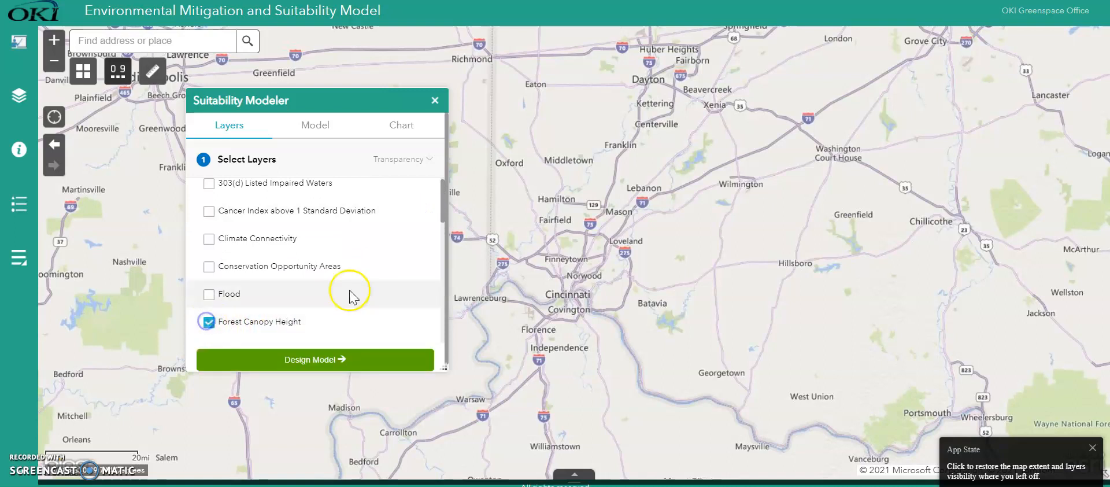
drag(441, 211, 442, 253)
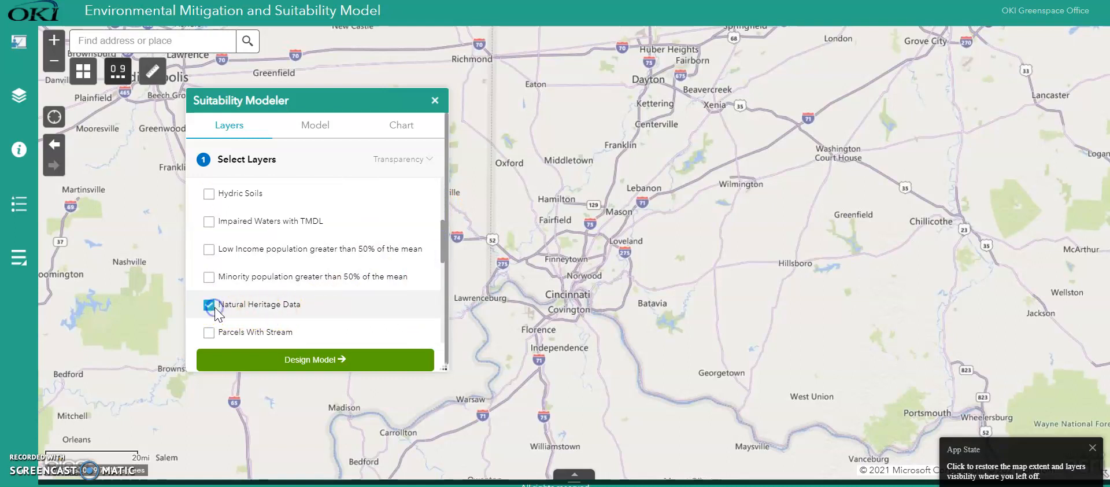
drag(442, 255, 442, 282)
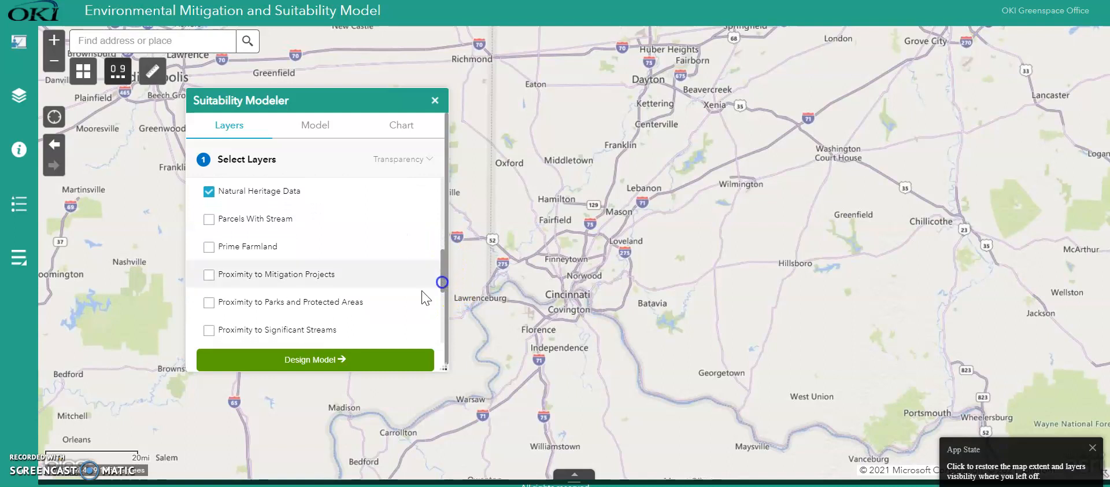
click(209, 301)
drag(440, 277, 441, 306)
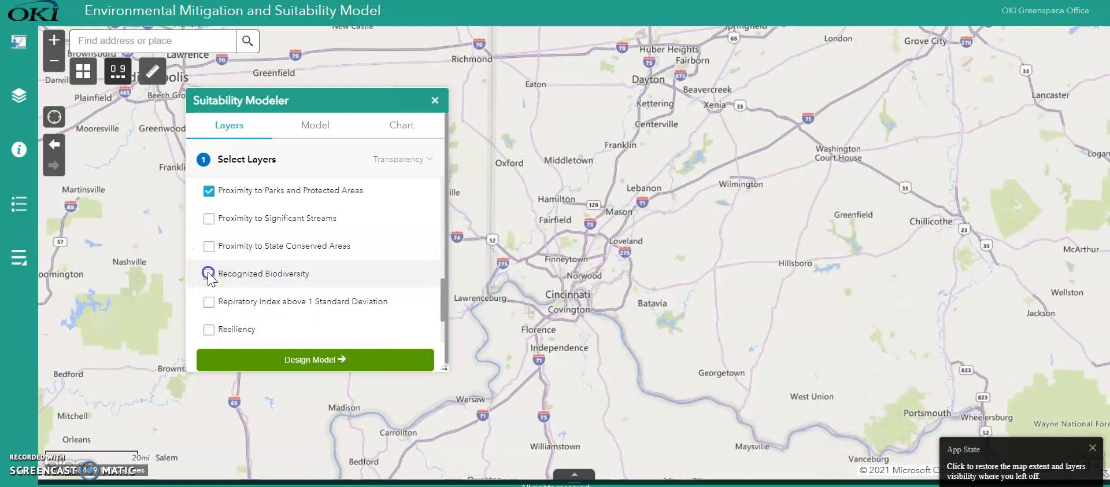
- Design the suitability model with a weight of 25% for each of the four selected layers
click(320, 361)
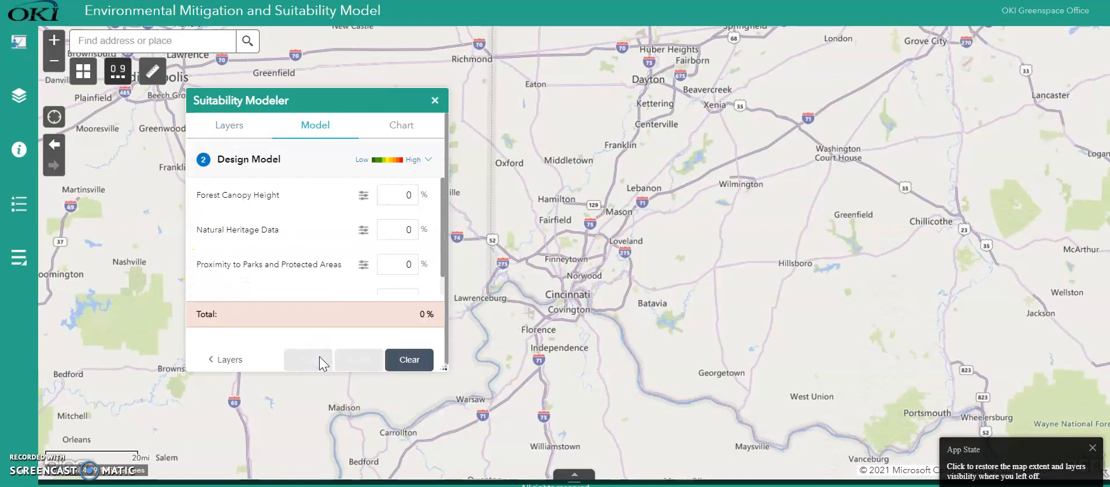
drag(443, 267, 438, 265)
click(405, 195)
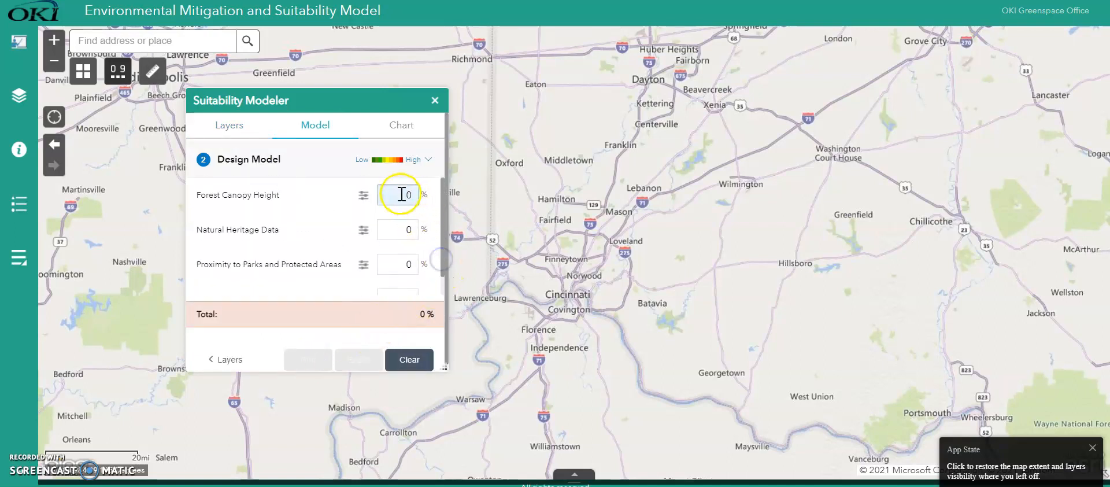
text(25)
click(425, 233)
text(25)
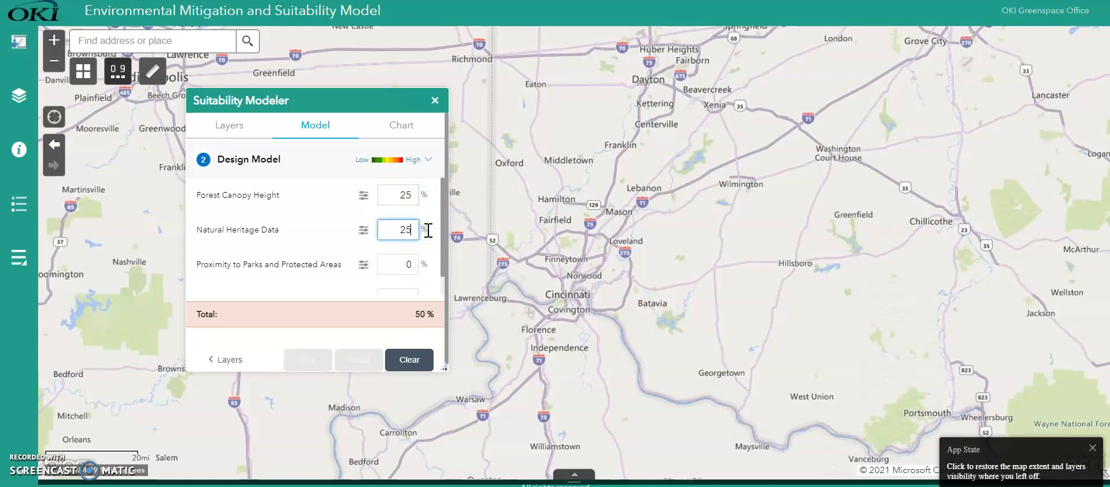
click(404, 264)
text(25)
scroll(442, 279, down, 1)
click(430, 281)
text(25)
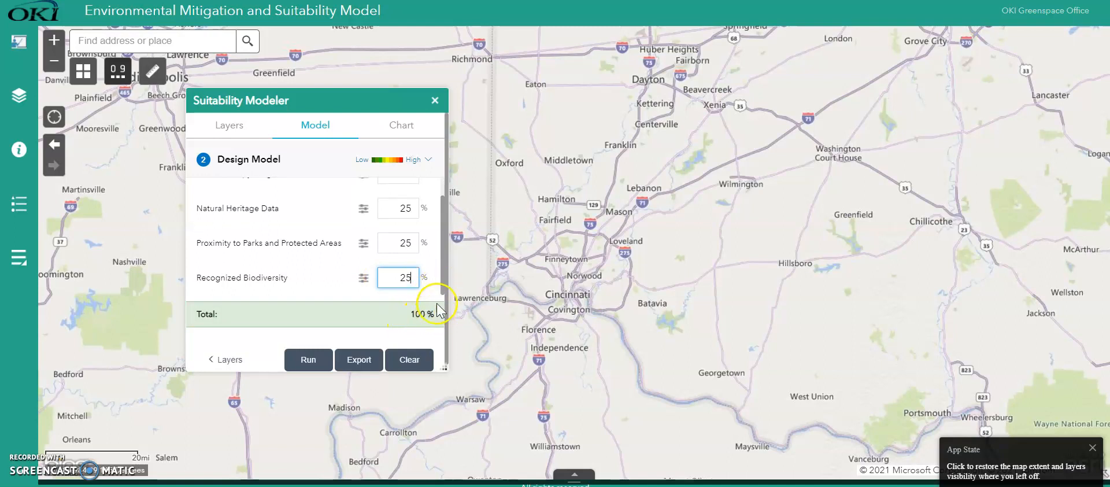
- Examine the class scores of the Forest Canopy Height layer in the suitability model
scroll(443, 283, up, 1)
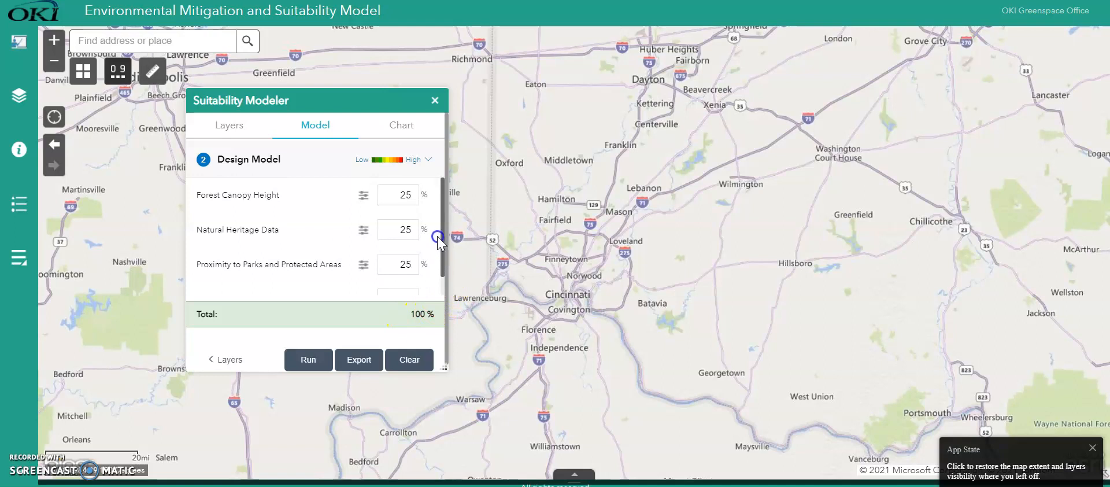
click(363, 195)
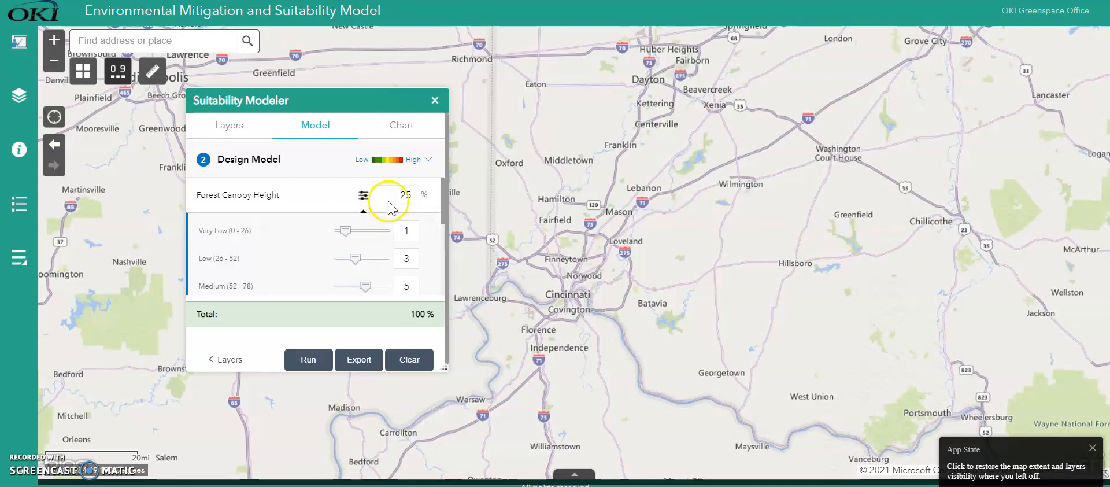
drag(443, 214, 444, 220)
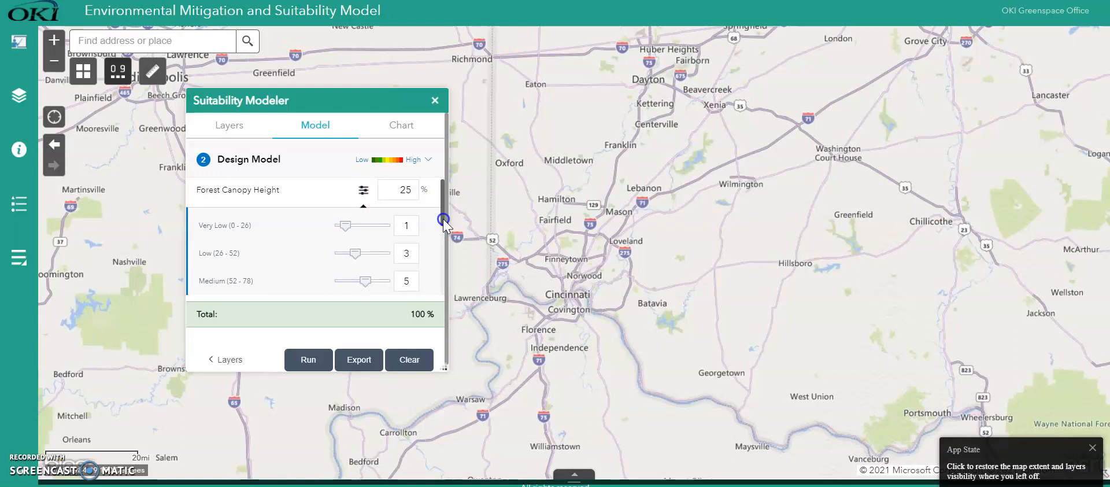
drag(442, 218, 442, 223)
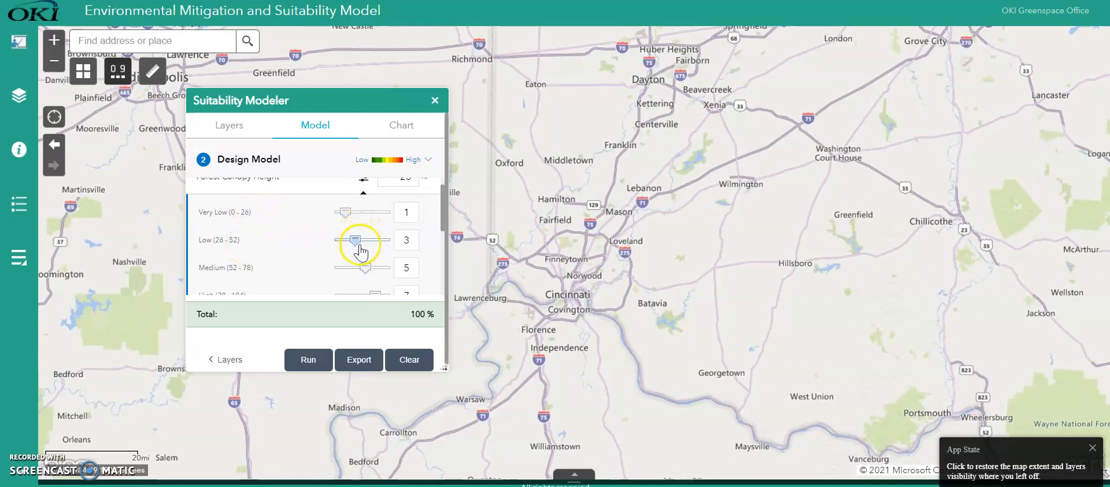
drag(445, 219, 439, 287)
click(439, 216)
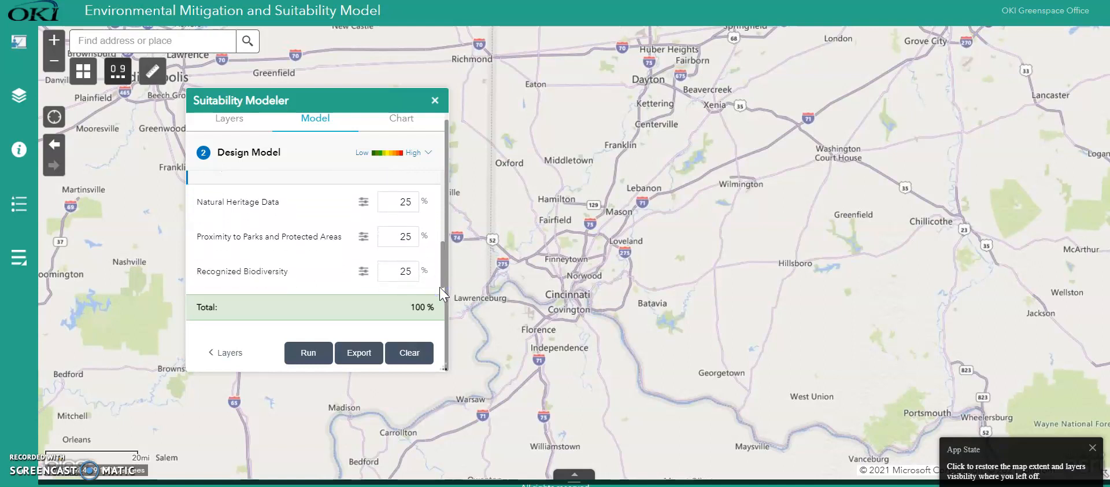
- For Natural Heritage Data, score the 0 in square mile class 1, the 2-3 class 7 and the 4 or more class 9
click(364, 203)
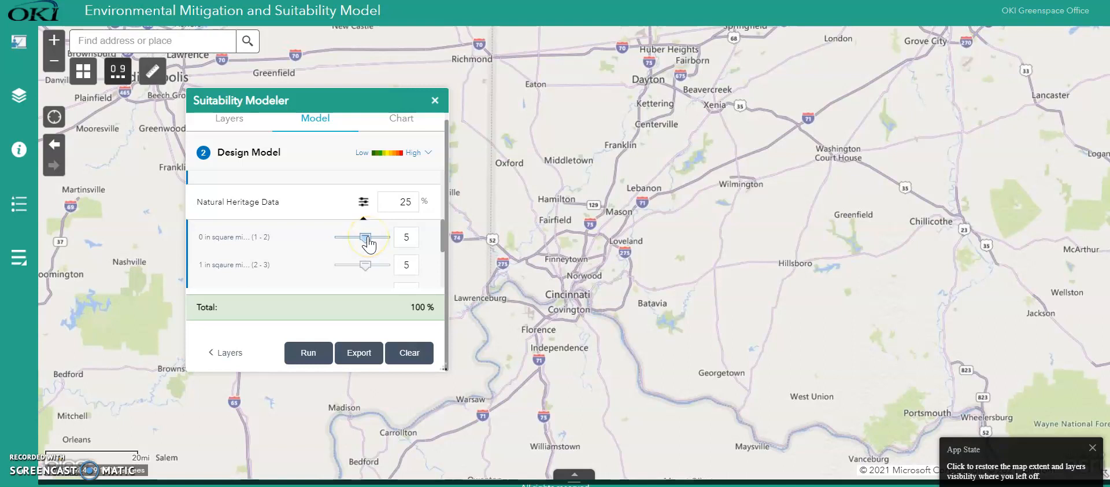
drag(368, 239, 353, 239)
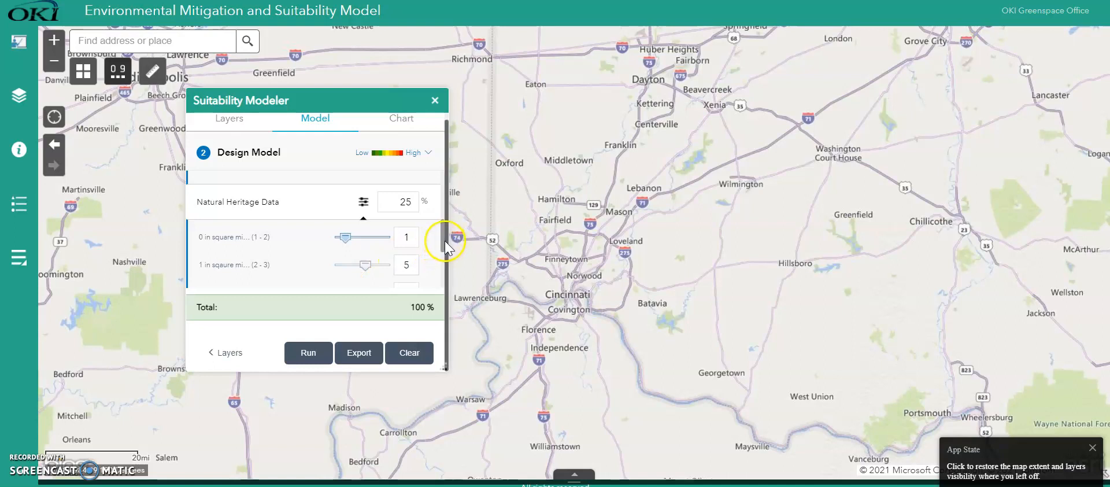
drag(442, 244, 443, 255)
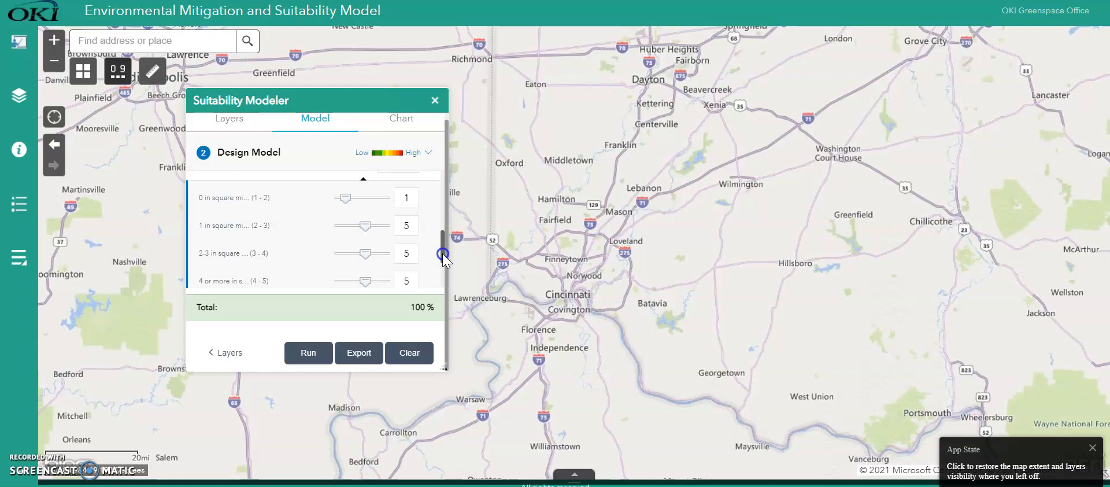
drag(365, 253, 393, 283)
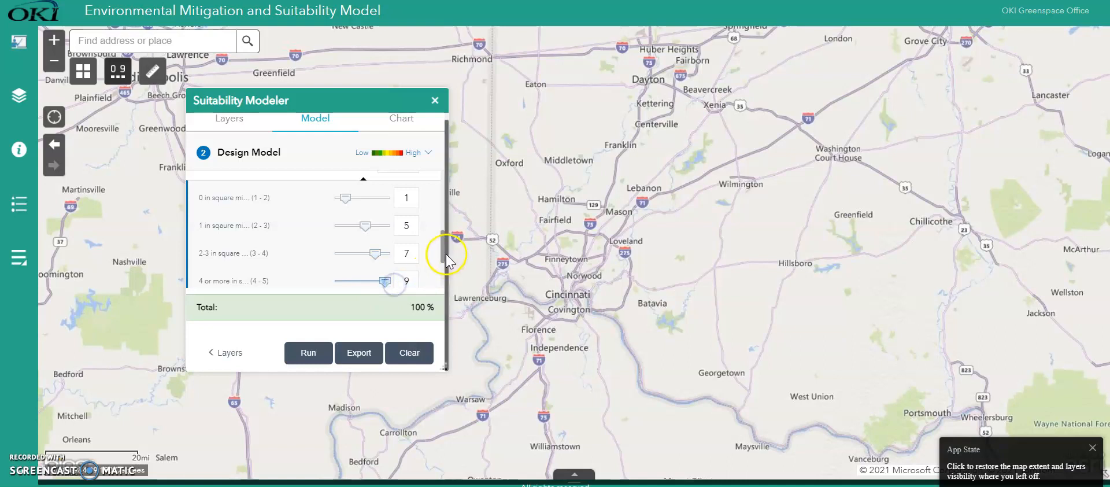
- For Proximity to Parks and Protected Areas, score Protected Area 1 and .10 mile 9, and raise the .10-.25 mile score
drag(443, 261, 442, 277)
click(363, 240)
drag(442, 246, 442, 261)
click(365, 204)
drag(366, 205, 347, 206)
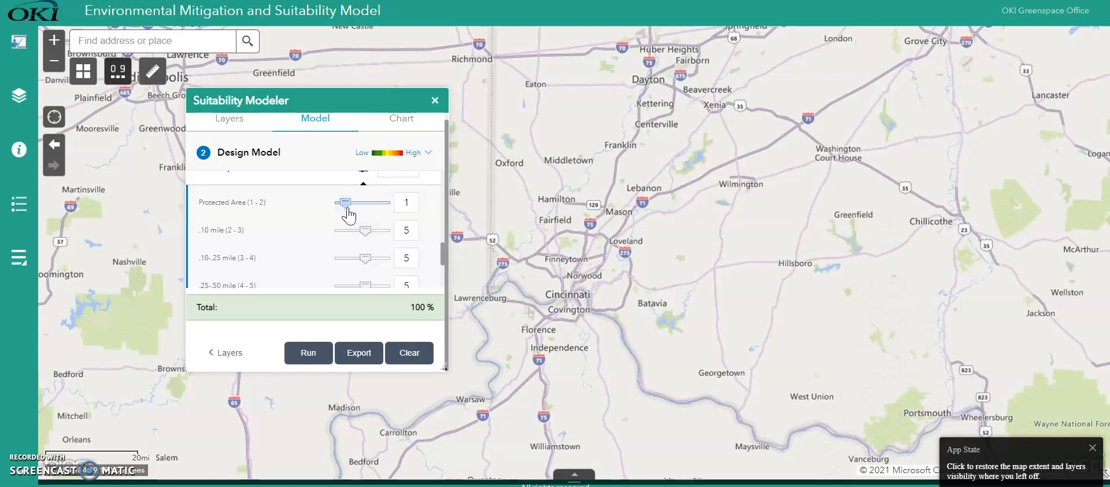
click(365, 229)
drag(365, 234, 385, 240)
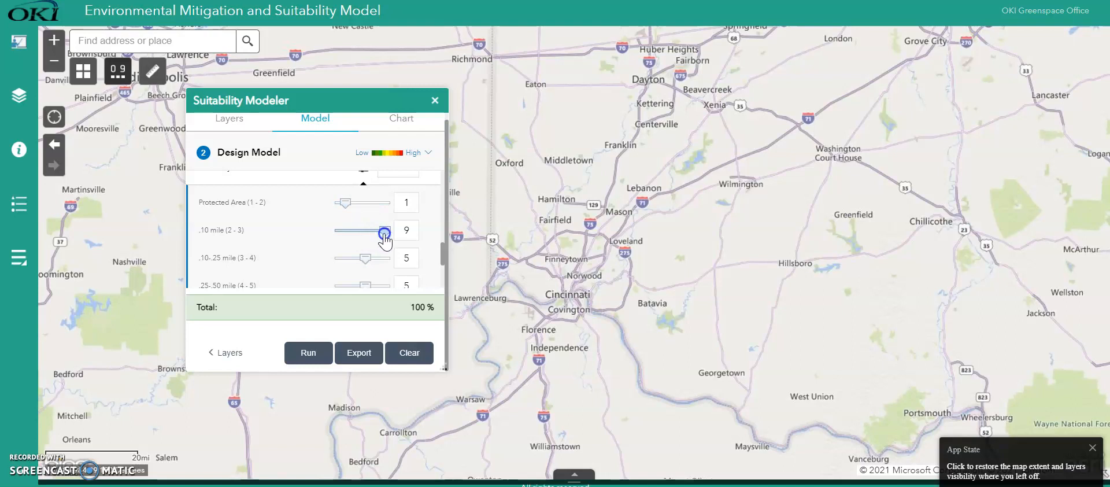
click(366, 261)
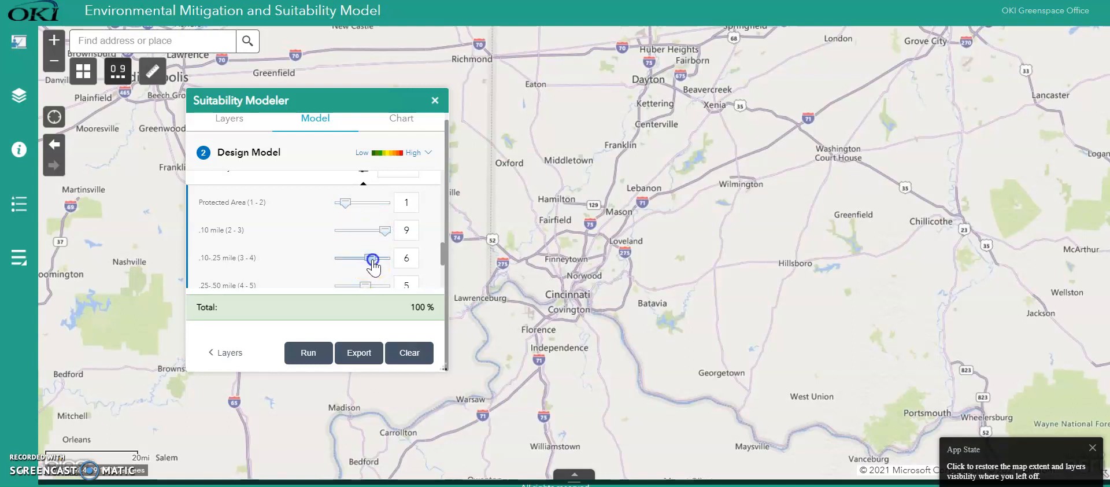
- Score the .50-1.0 mile proximity class 2 and the Greater than 1 mile class 1
drag(441, 258, 443, 272)
drag(364, 270, 351, 276)
drag(443, 267, 442, 282)
drag(362, 237, 341, 235)
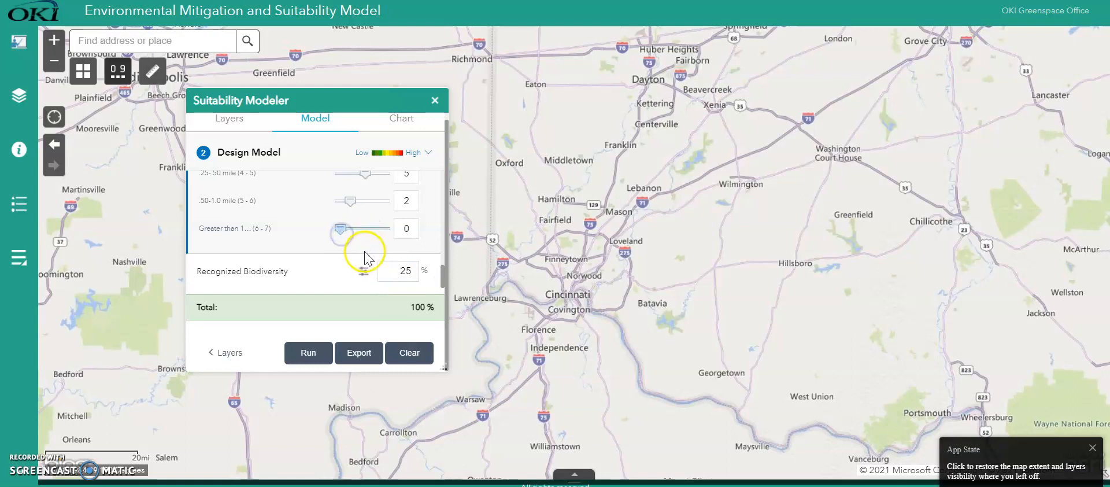
click(345, 235)
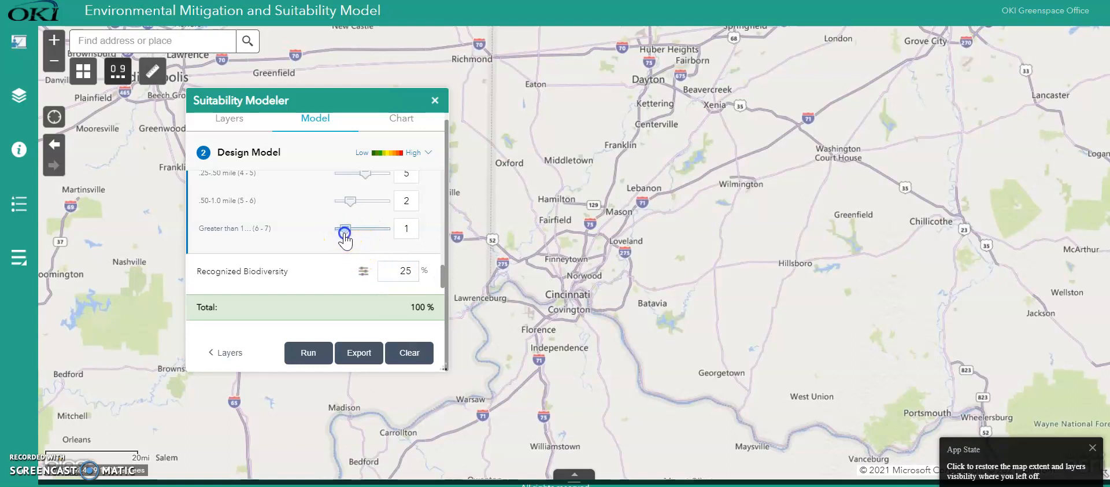
- For the Recognized Biodiversity layer, score the Recognized Biodiversity class 9 and the N/A class 1
click(441, 282)
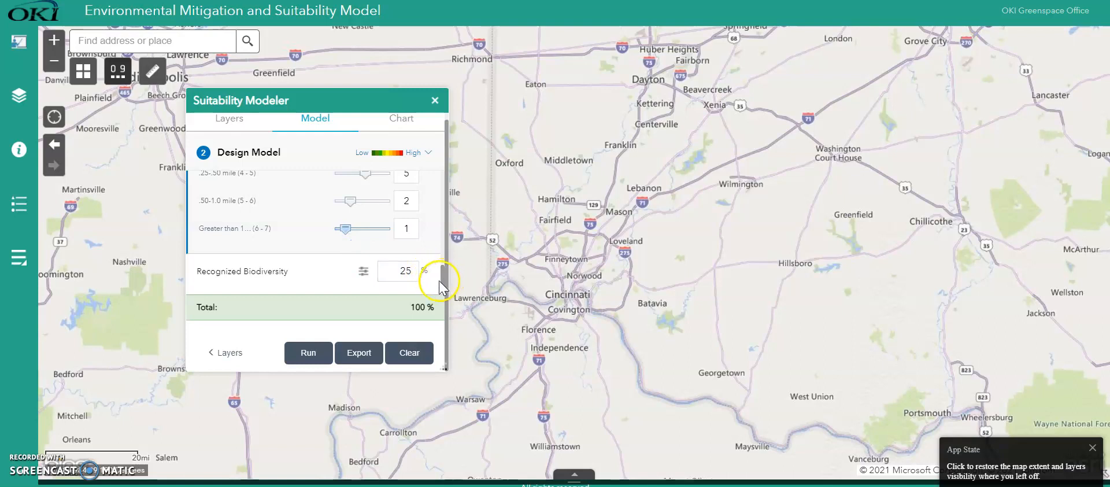
click(363, 271)
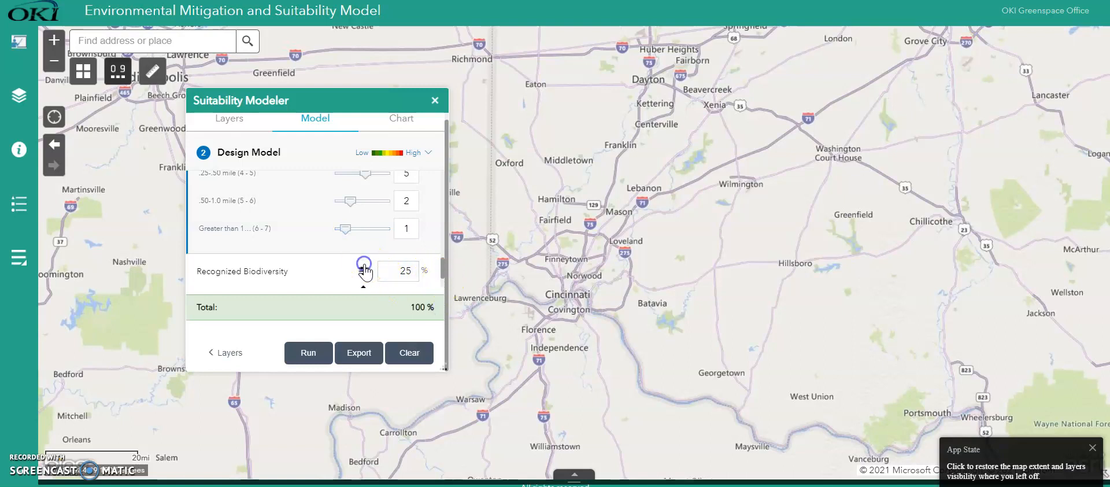
scroll(443, 280, down, 2)
click(442, 285)
drag(365, 237, 354, 263)
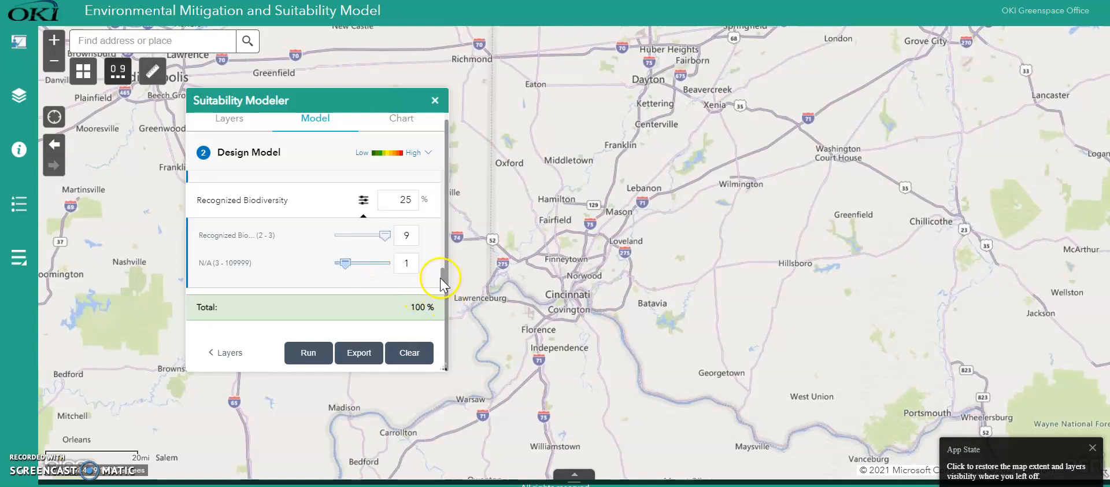
click(443, 295)
drag(442, 279, 450, 302)
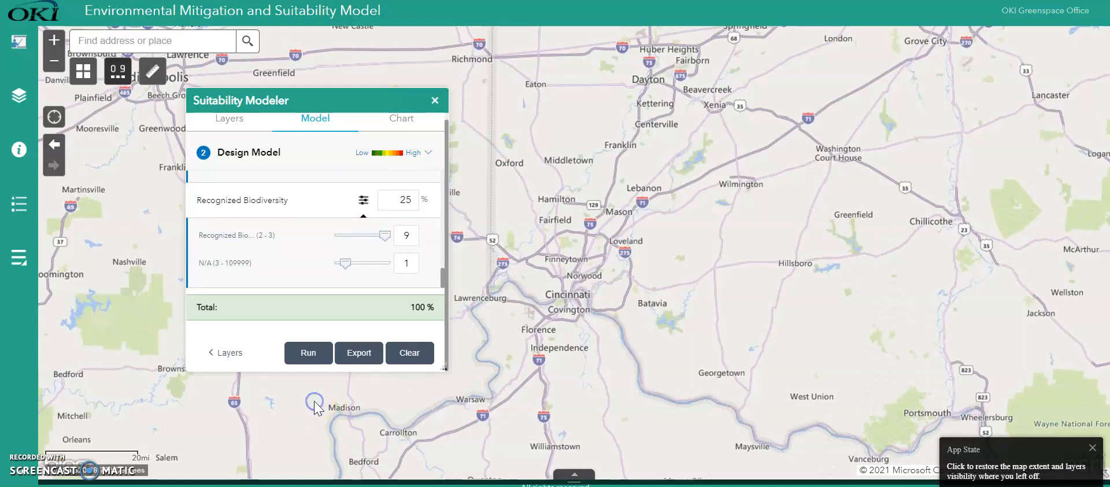
- Run the suitability model and inspect the resulting surface on the map
scroll(315, 407, up, 1)
click(312, 360)
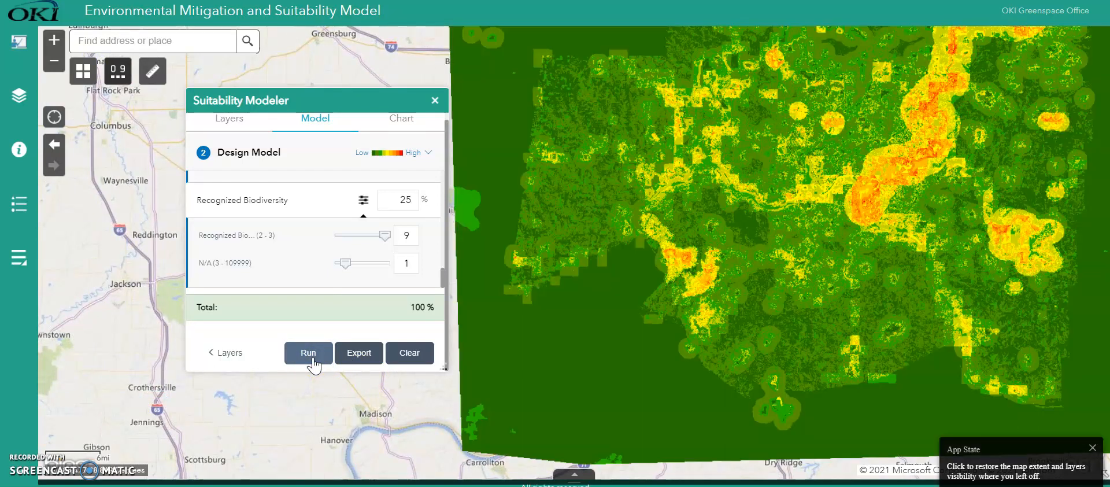
click(684, 355)
drag(855, 287, 692, 317)
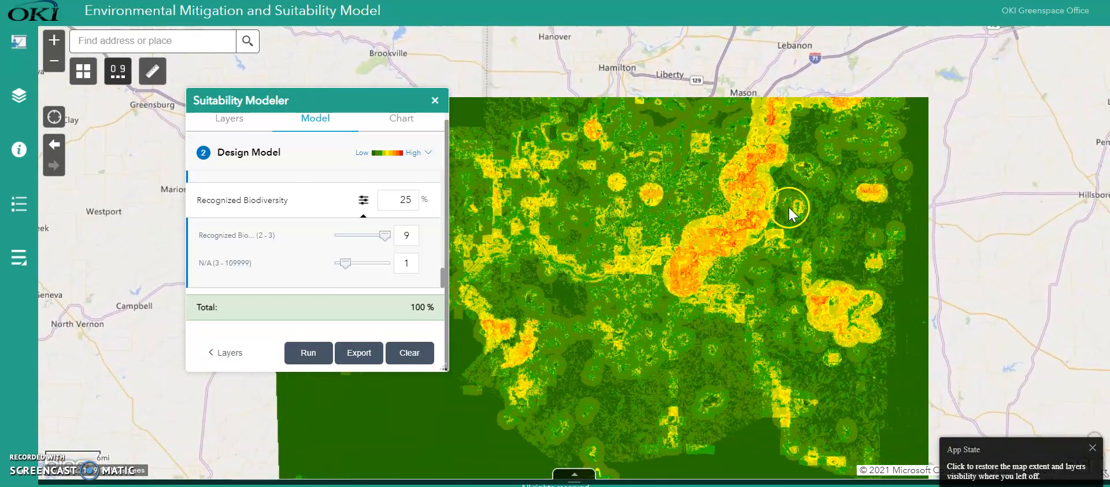
drag(823, 148, 698, 268)
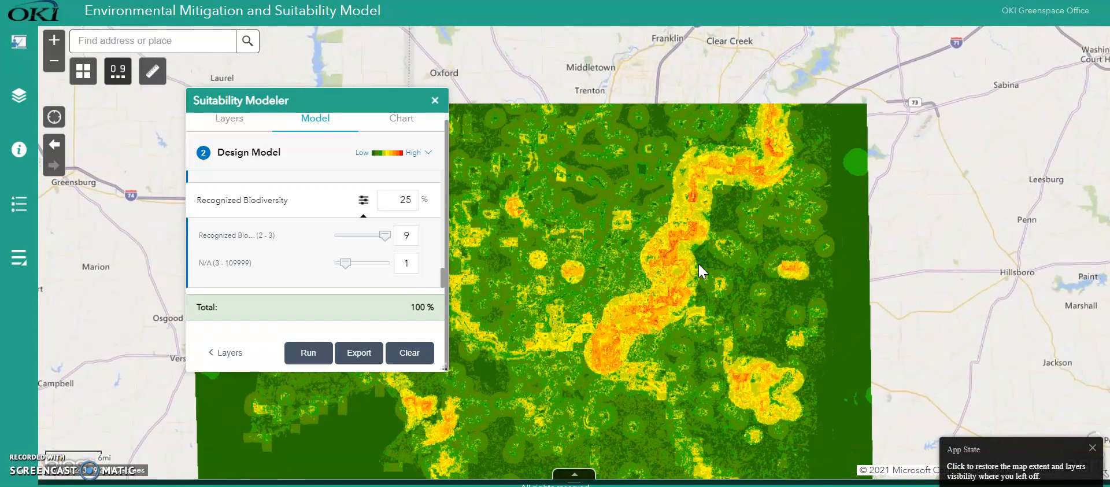
click(845, 213)
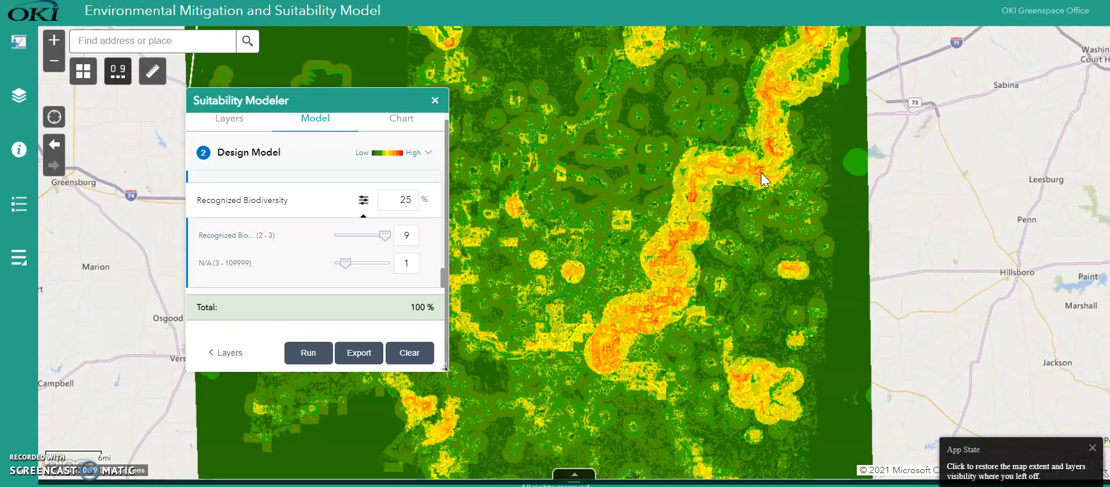
- Choose the Green Yellow Red color ramp for the suitability model
click(428, 154)
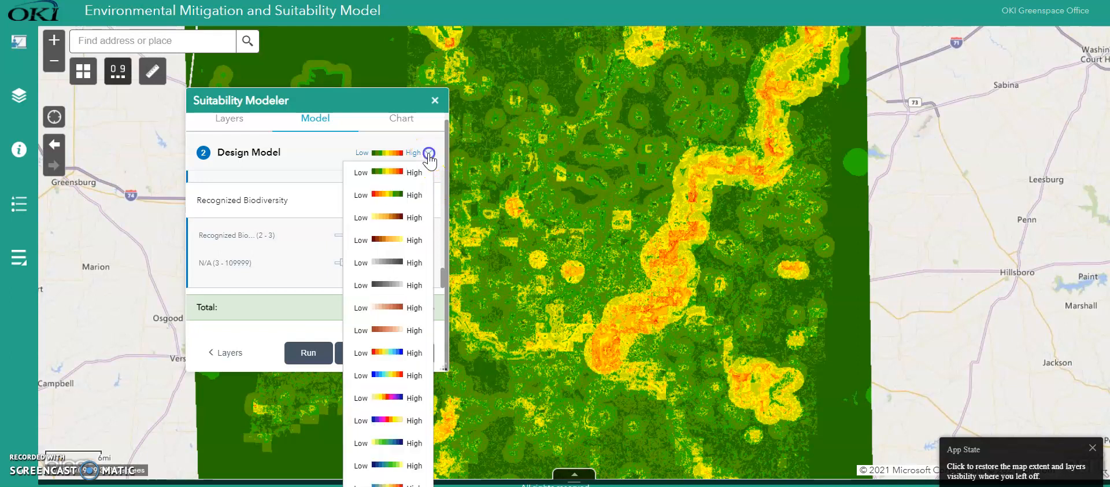
click(419, 179)
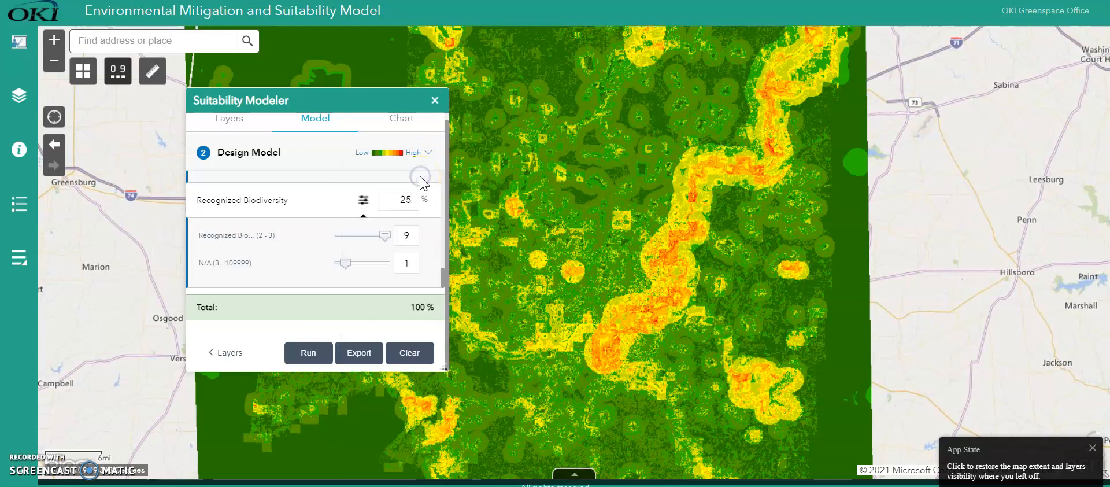
drag(718, 293, 848, 309)
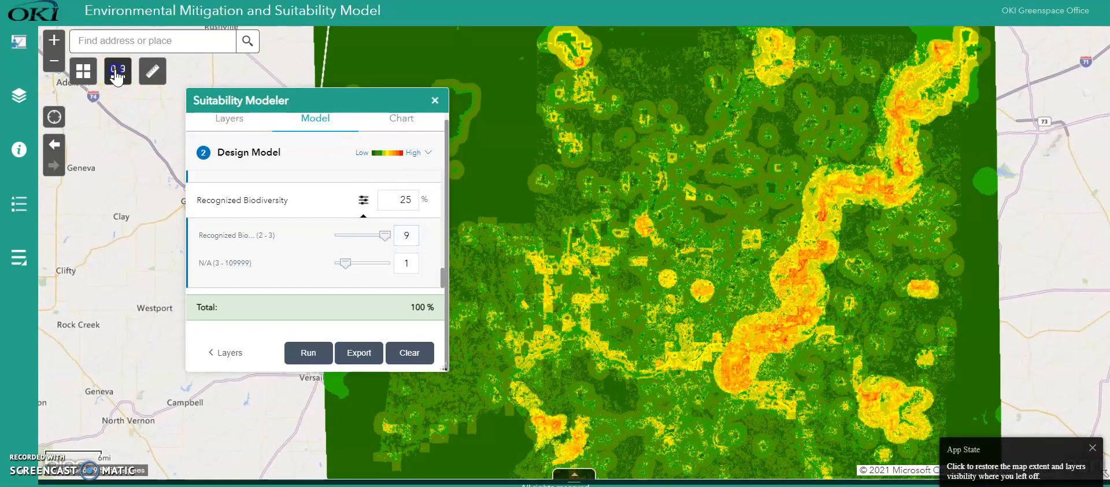
- In the layer list, set the transparency of the rest - Suitability_WRO_Update2 layer to 50%
click(117, 77)
click(19, 95)
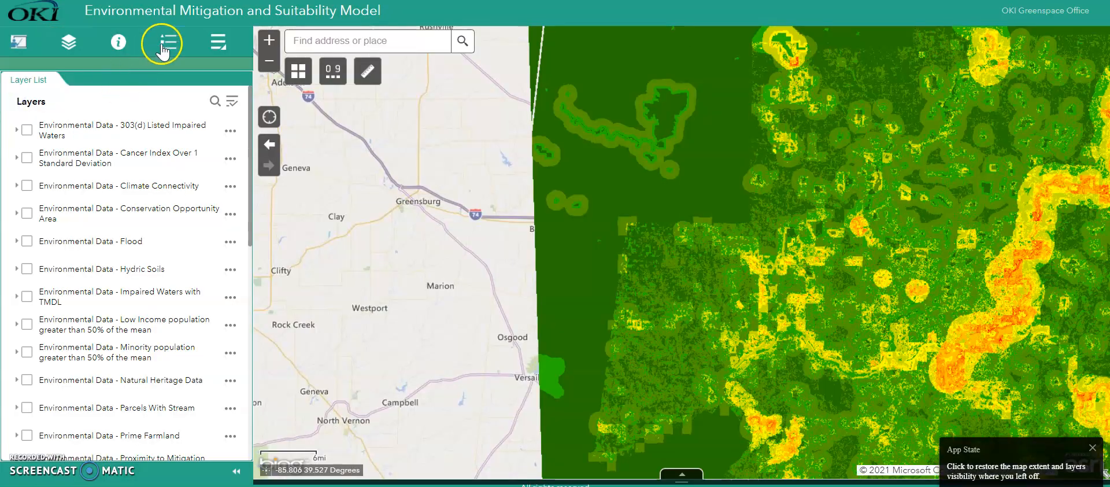
click(162, 51)
click(216, 43)
click(69, 42)
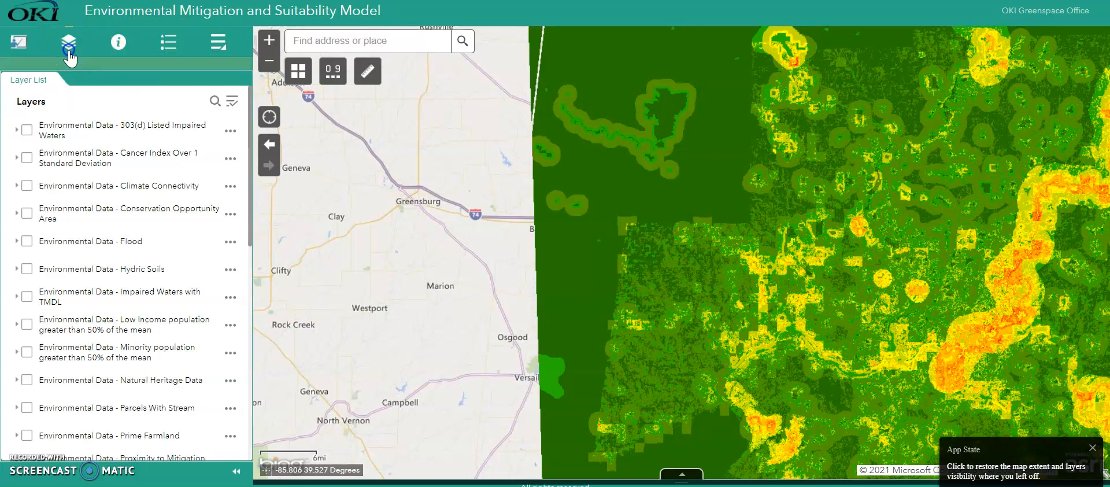
drag(251, 152, 246, 380)
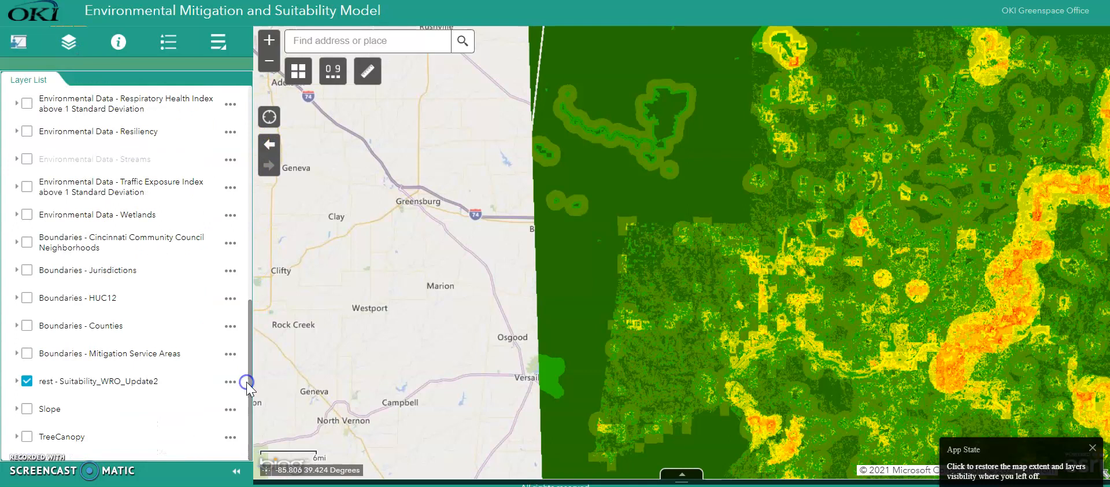
click(230, 382)
click(203, 437)
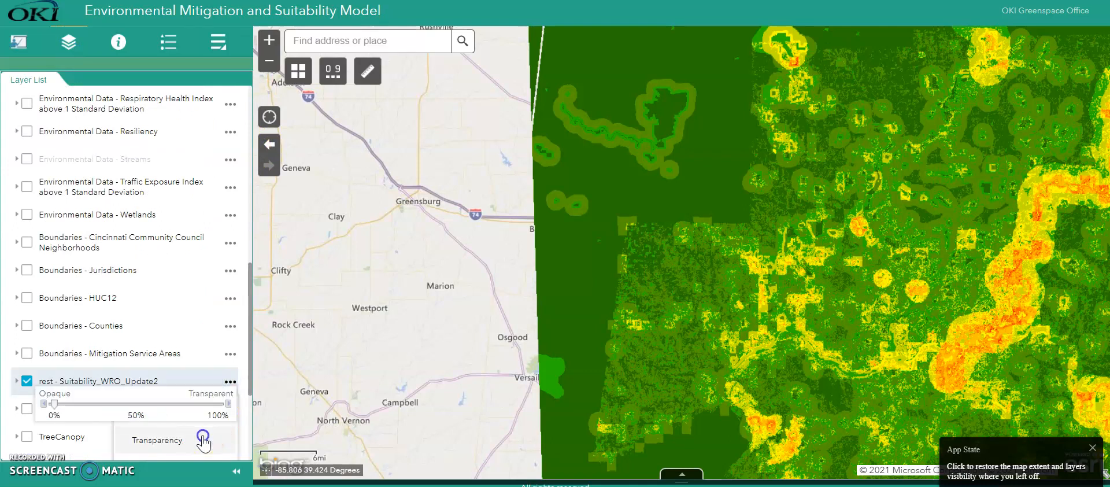
drag(53, 403, 133, 408)
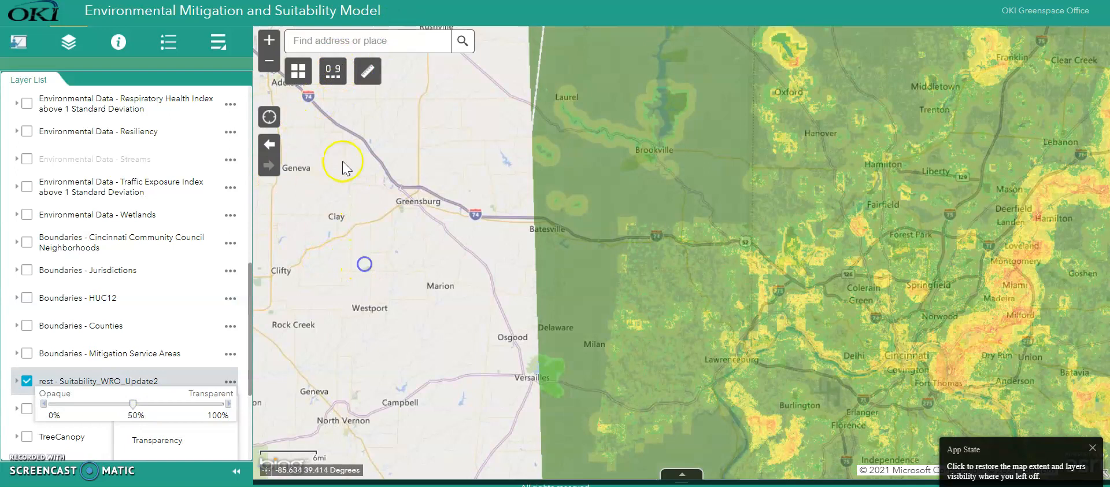
- Switch the basemap to labelled satellite imagery, and inspect the model result around Newtown and Milford with the side panel collapsed
click(306, 72)
click(505, 155)
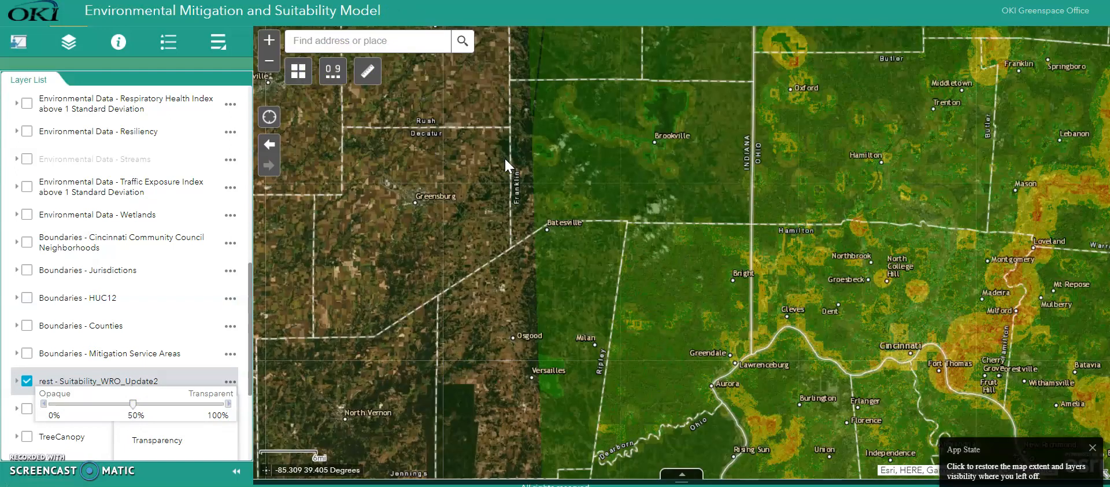
drag(780, 304, 538, 255)
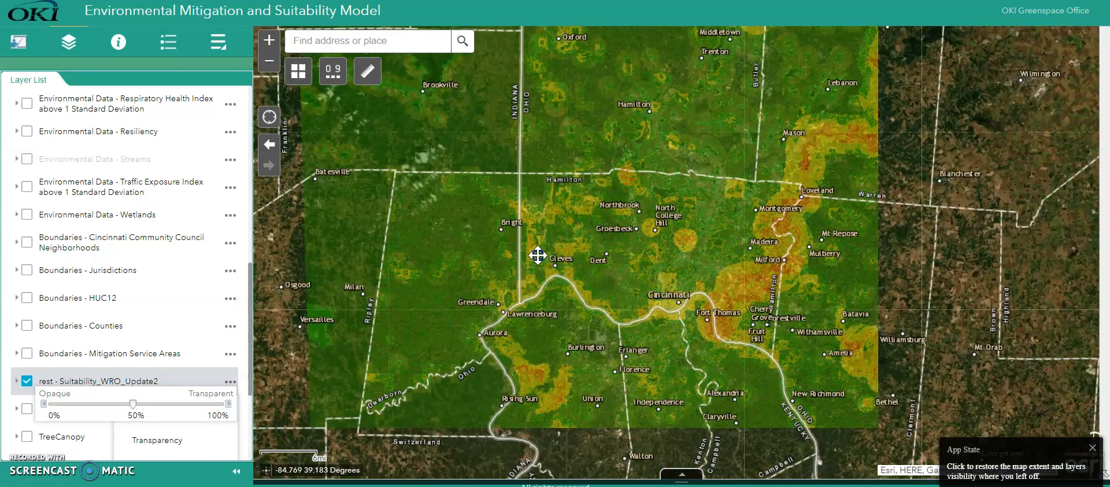
click(269, 40)
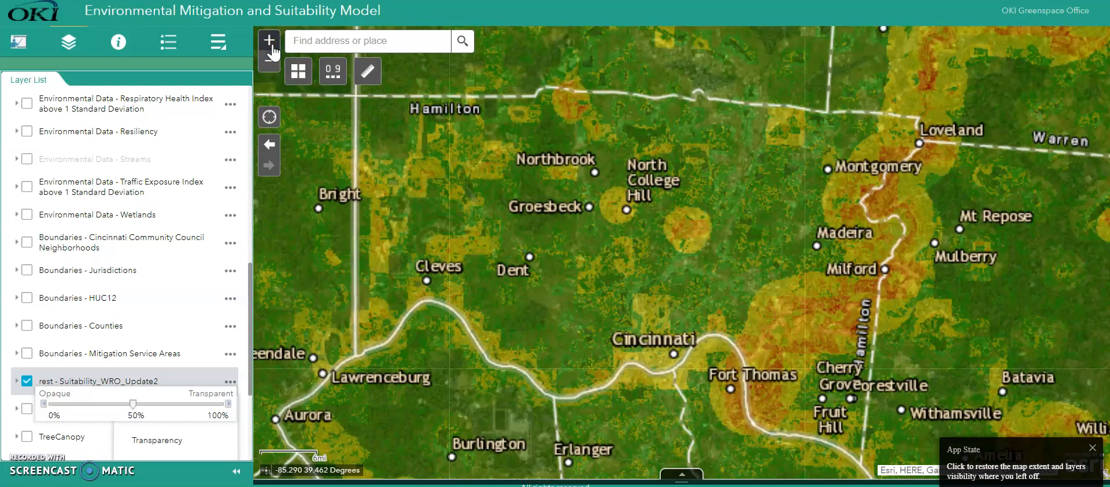
click(270, 40)
drag(786, 315, 415, 190)
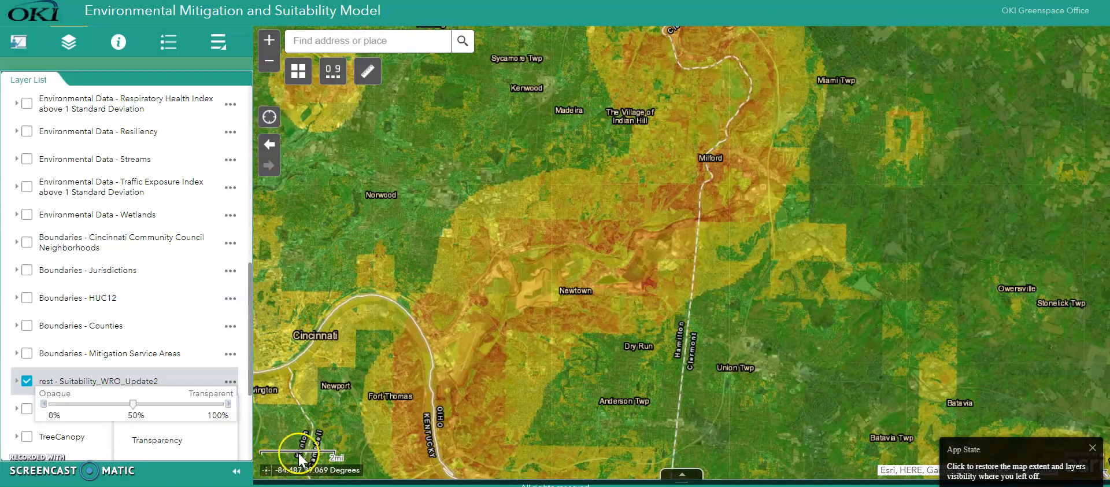
click(236, 471)
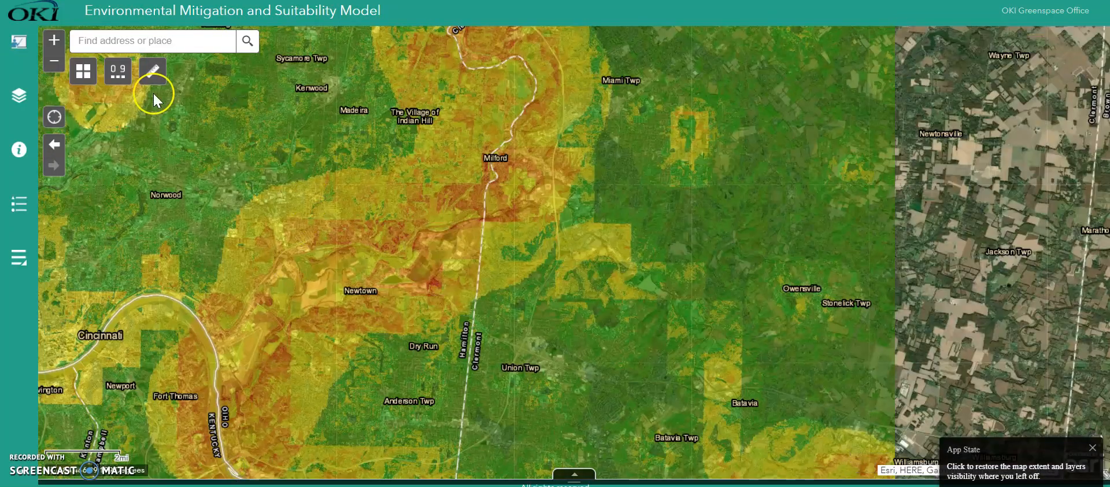
- Reopen the Suitability Modeler and review the model's export form from title to folder, leaving it without exporting
click(117, 70)
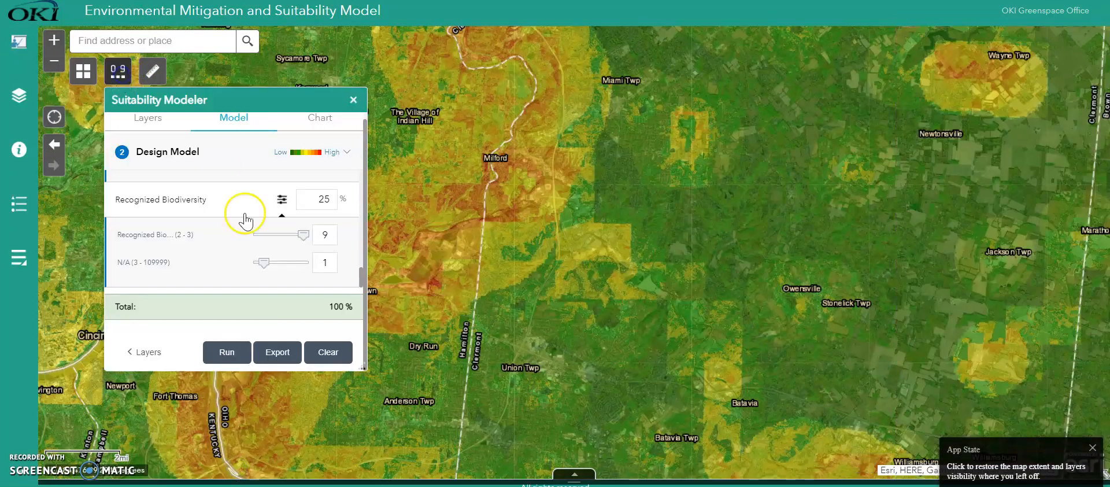
click(282, 353)
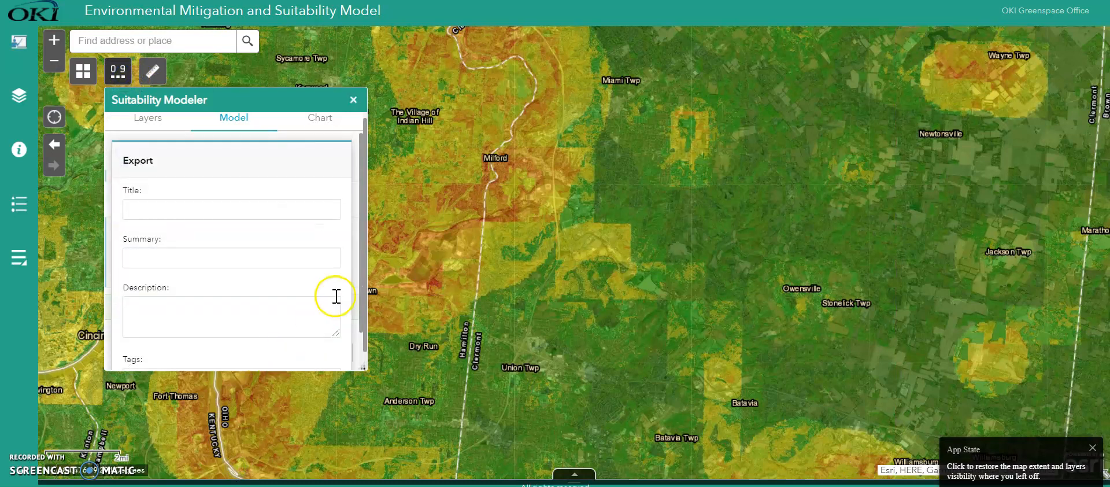
drag(360, 298, 355, 248)
click(231, 128)
click(147, 119)
drag(359, 289, 359, 353)
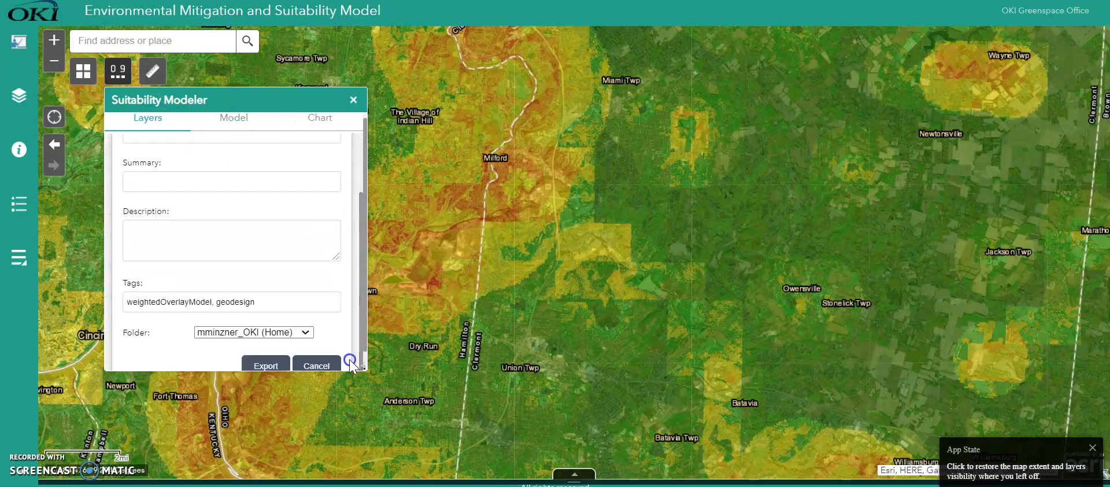
click(321, 364)
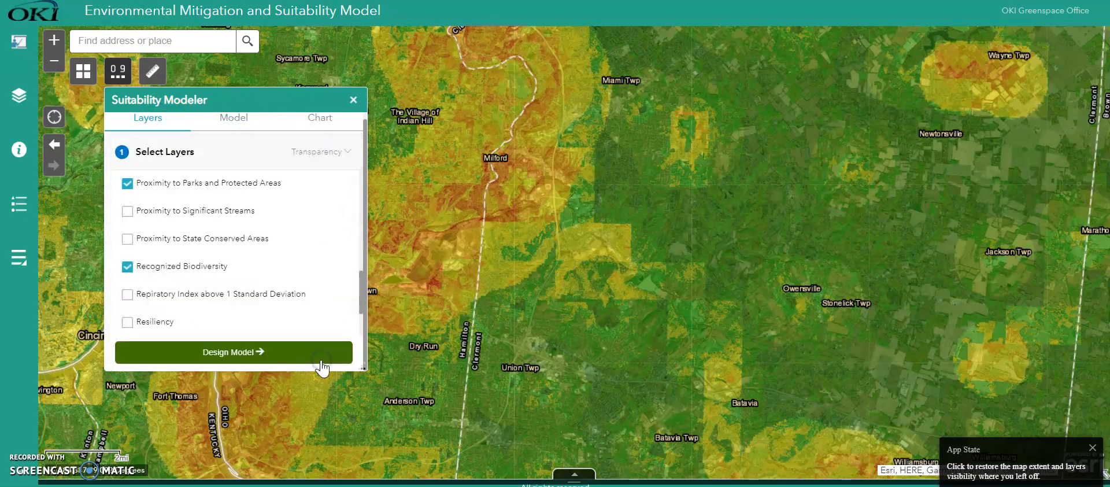
click(315, 284)
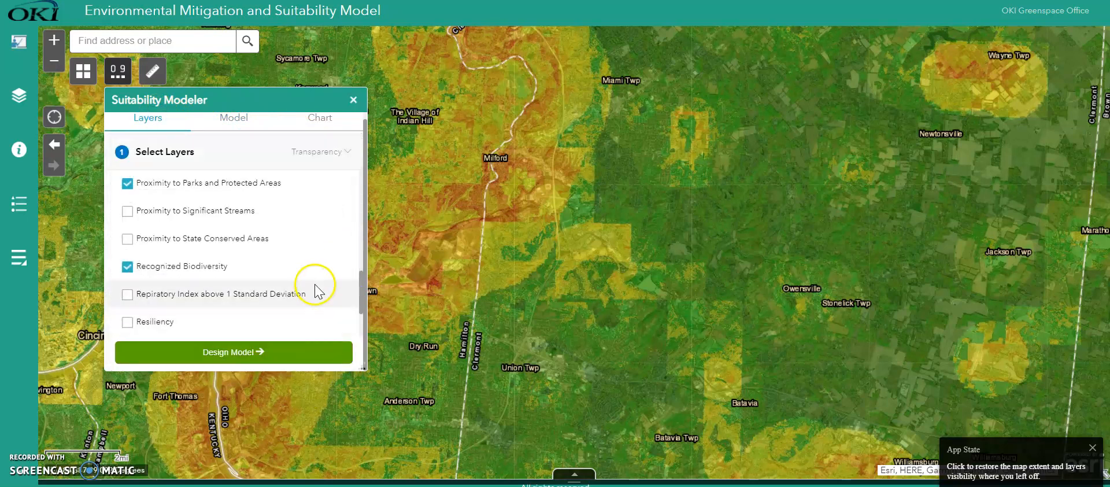
- Chart the suitability classes within a four-sided polygon drawn on the map east of Milford, below Miami Twp
click(324, 122)
click(215, 184)
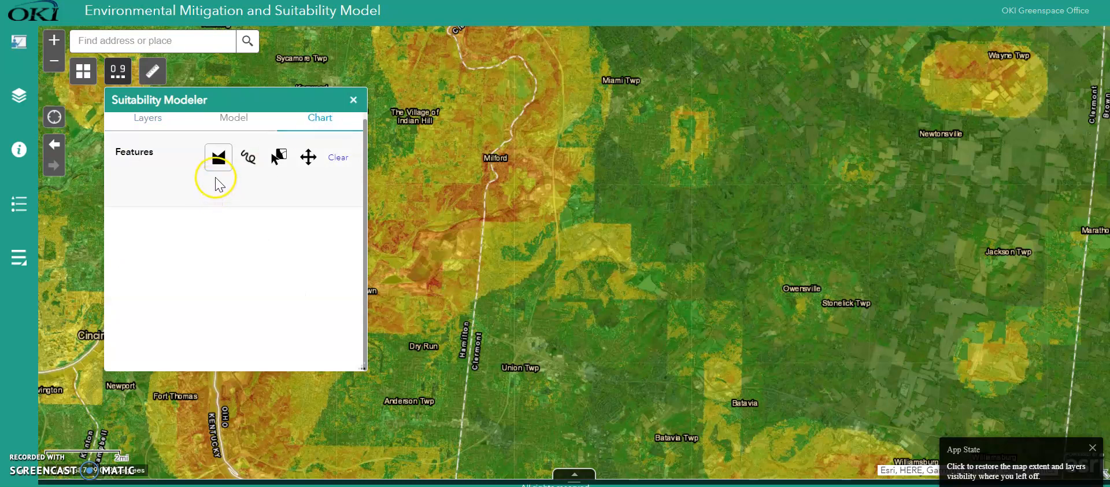
click(219, 164)
click(528, 113)
click(528, 261)
drag(754, 339, 743, 289)
click(742, 115)
click(653, 42)
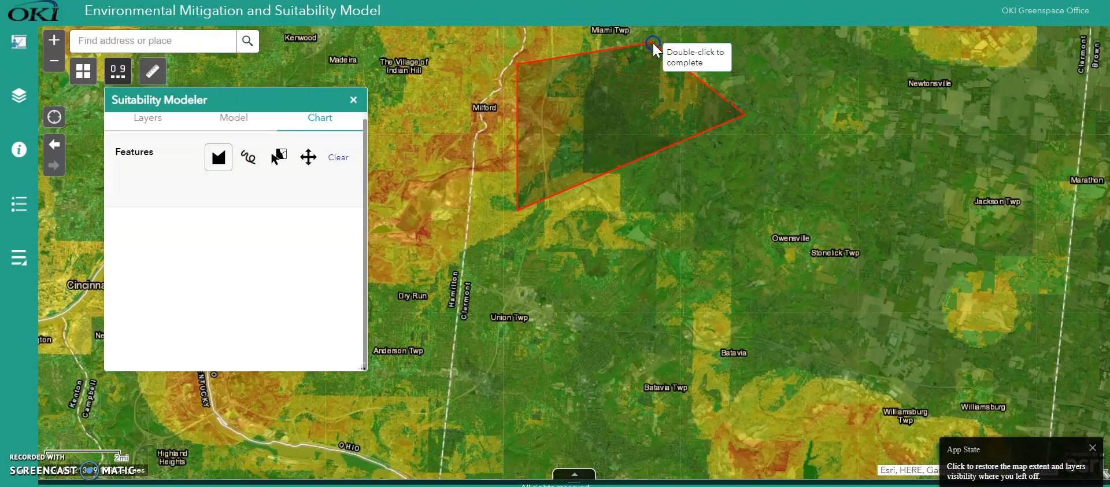
double_click(653, 44)
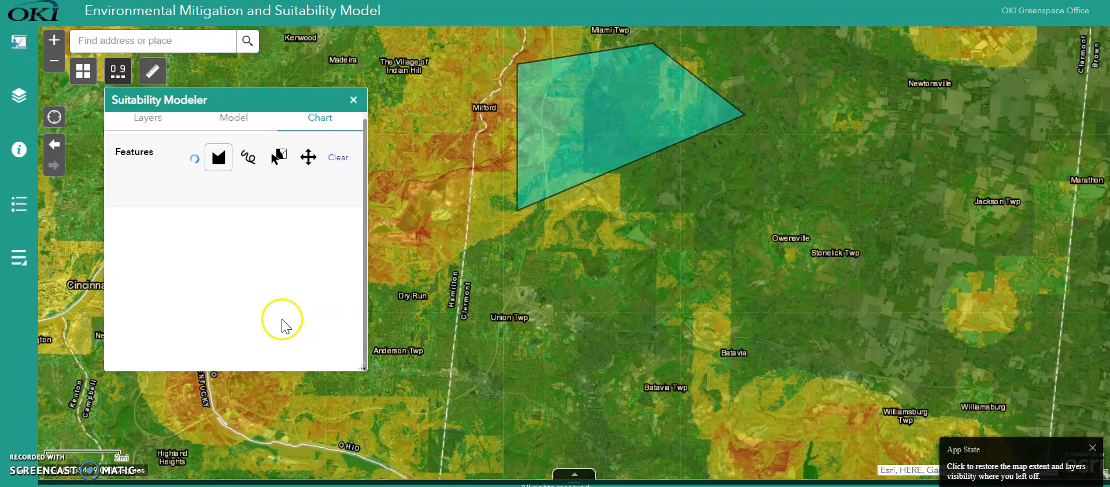
mouse_move(244, 300)
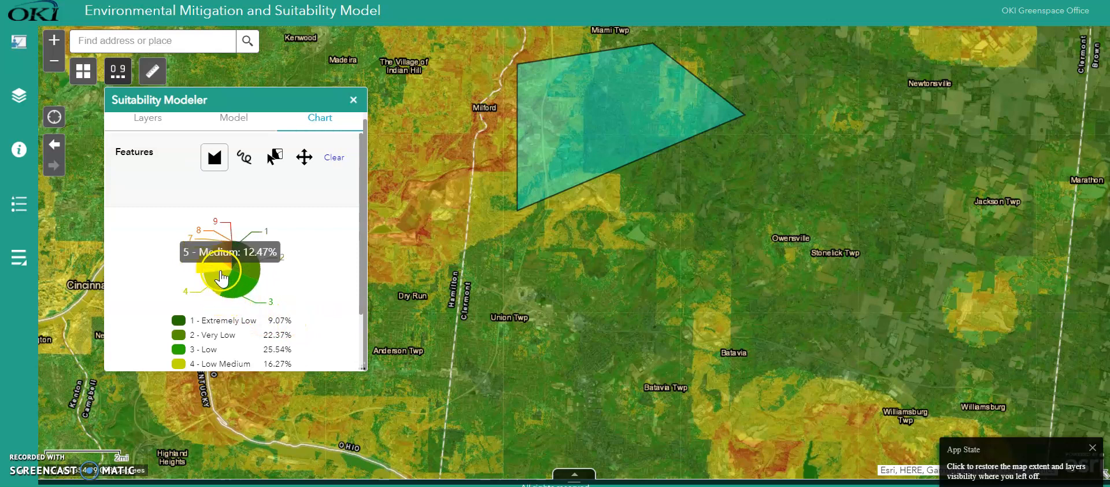
- Examine the layers offered for charting by selected feature, and close the Suitability Modeler with the chart cleared
click(277, 168)
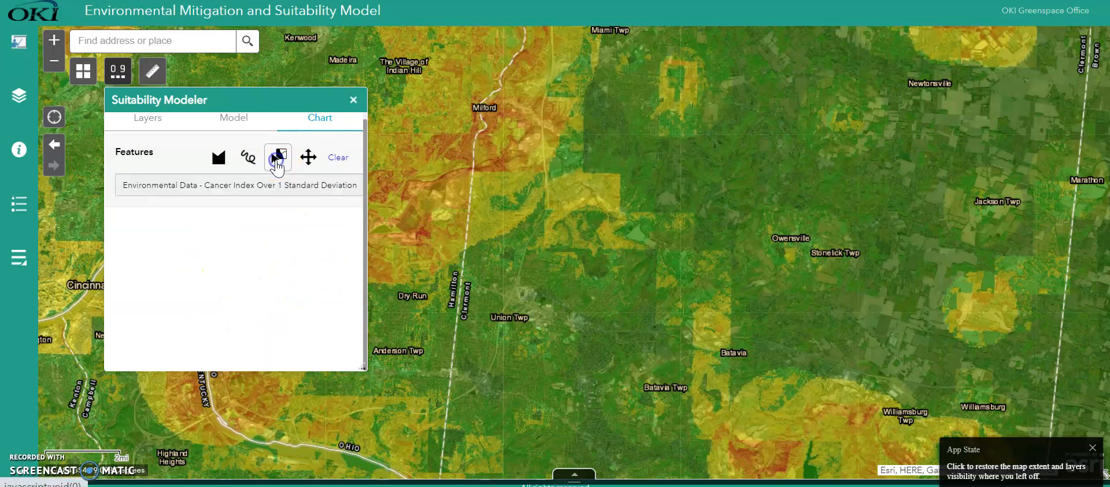
click(277, 185)
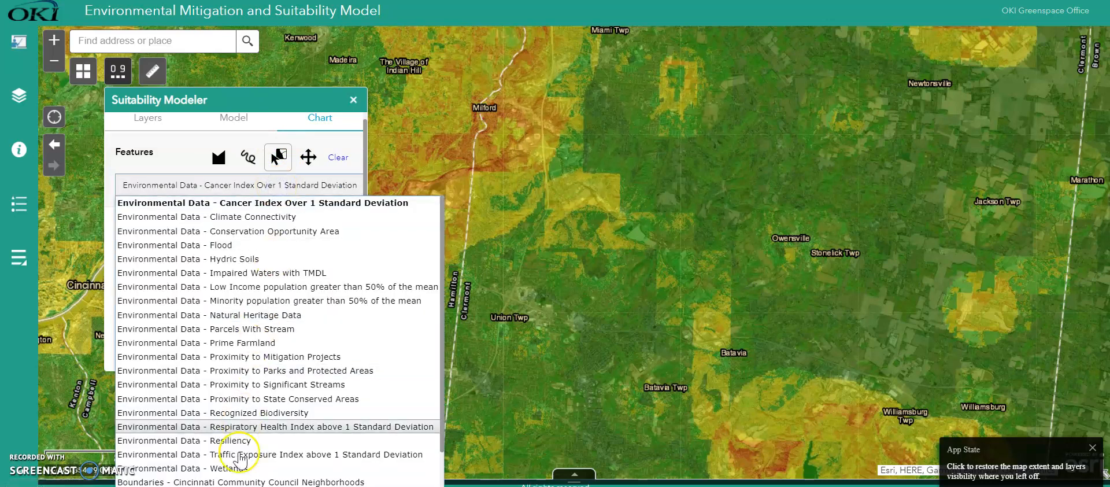
click(176, 151)
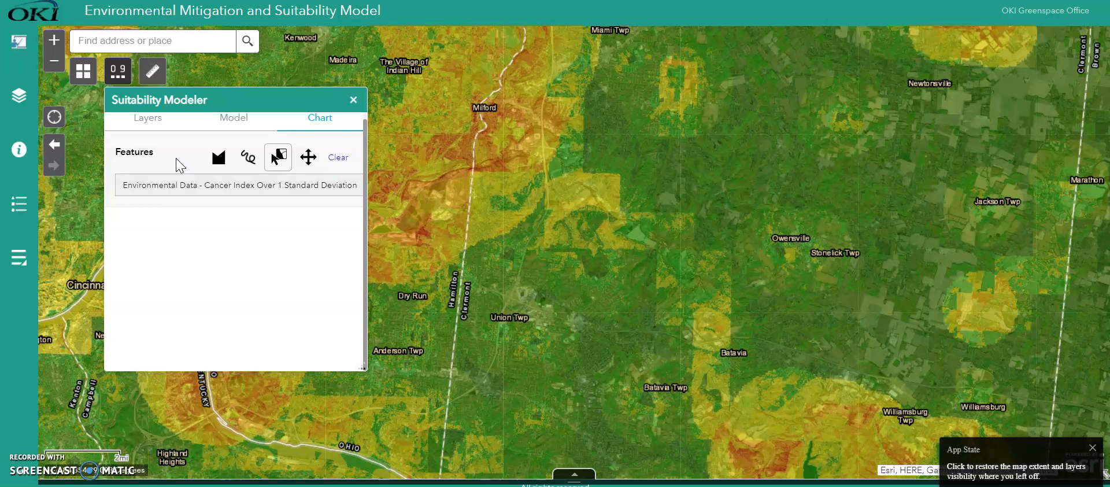
click(341, 161)
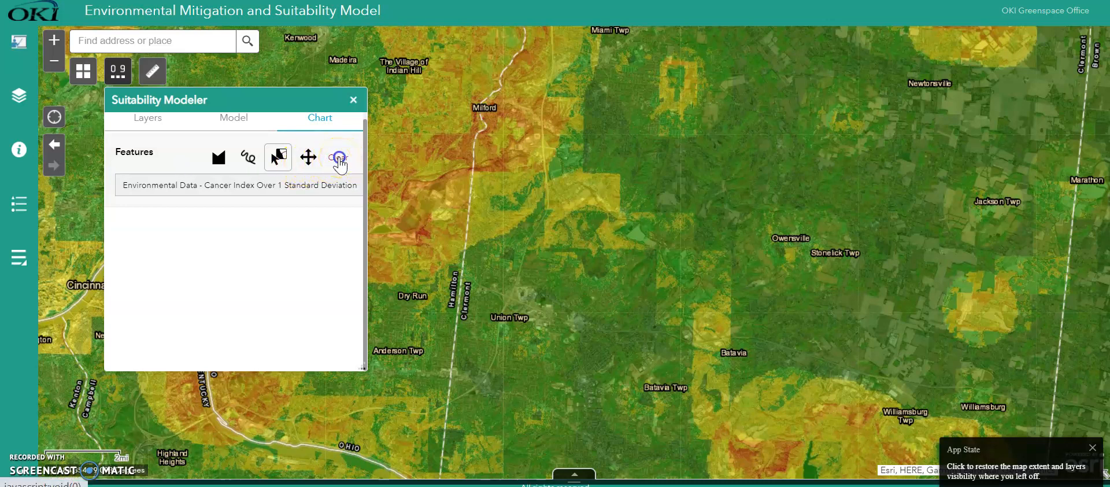
click(353, 100)
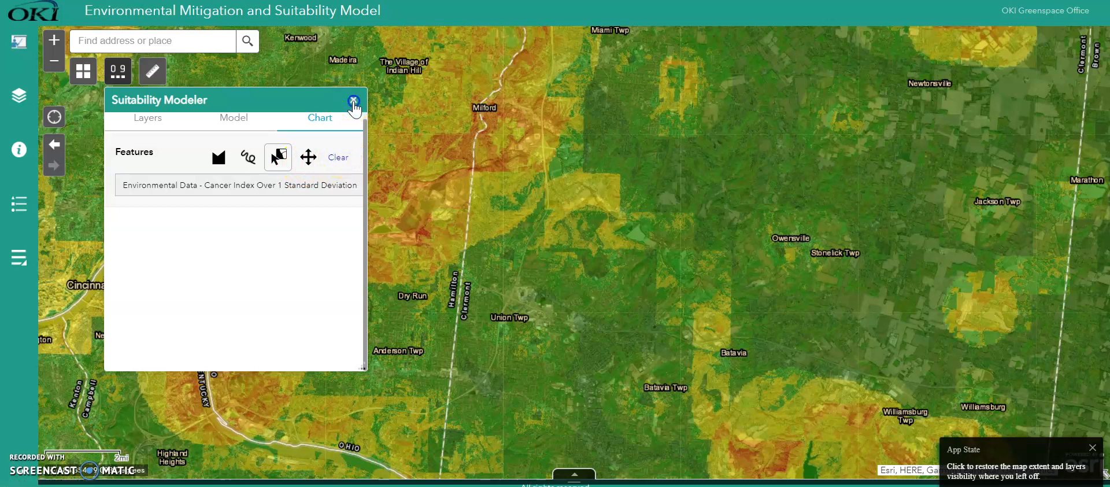